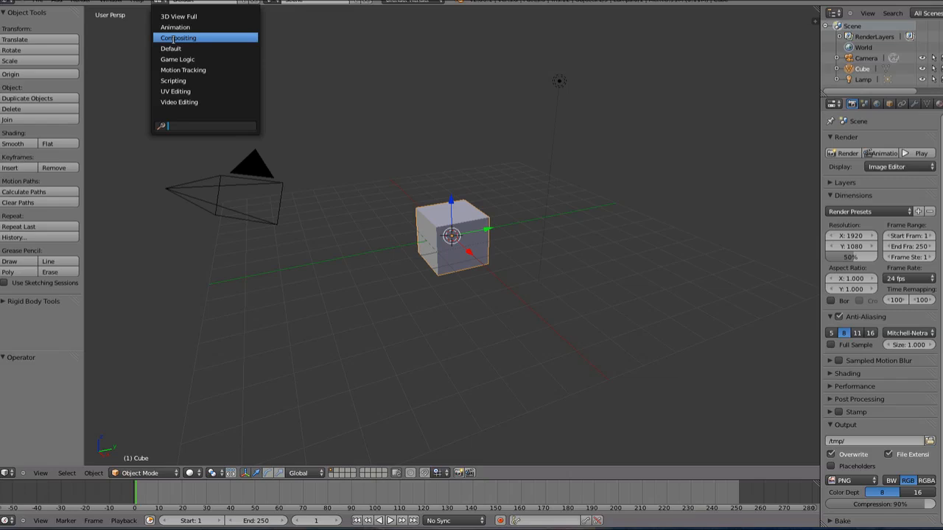
# Step: Switch to the Compositing screen layout and resize its areas so the node editor and image editor take up nearly all the space
pyautogui.click(175, 39)
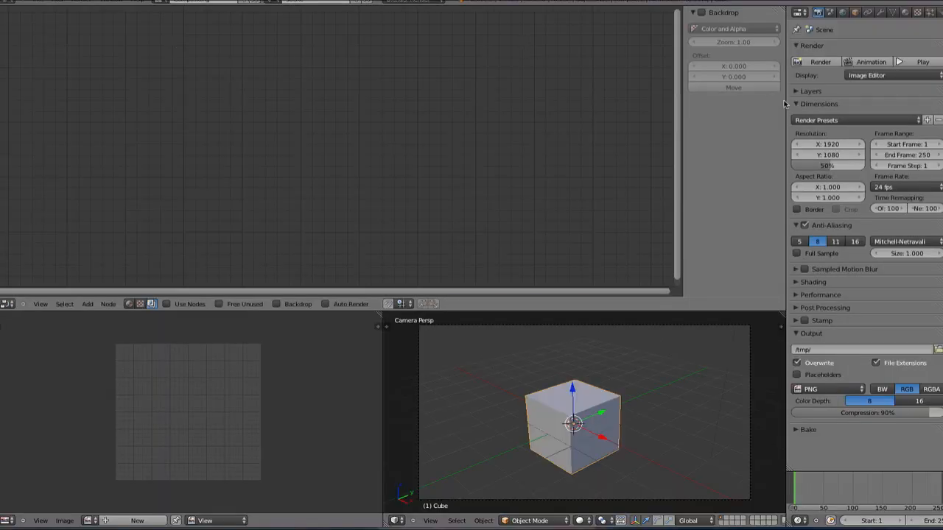
pyautogui.moveTo(785, 104); pyautogui.dragTo(932, 111)
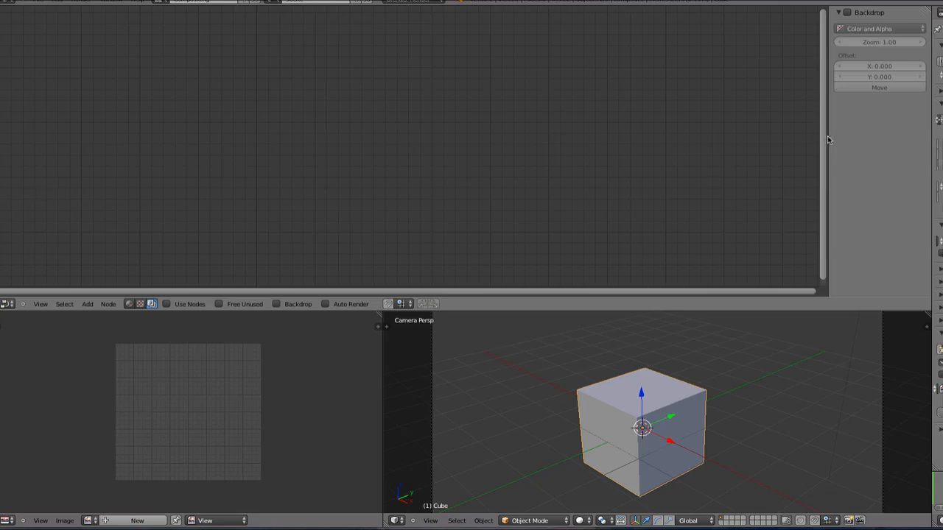
pyautogui.moveTo(829, 137); pyautogui.dragTo(930, 137)
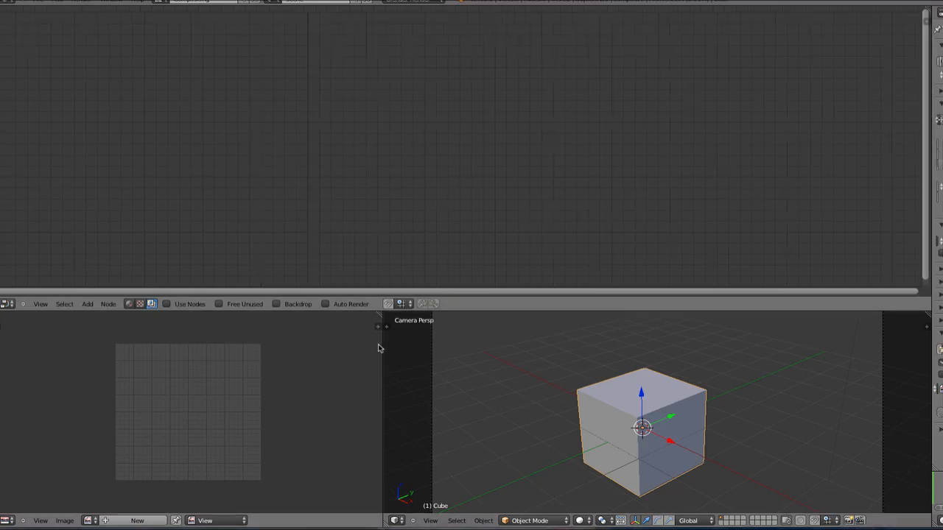
pyautogui.moveTo(383, 344); pyautogui.dragTo(914, 345)
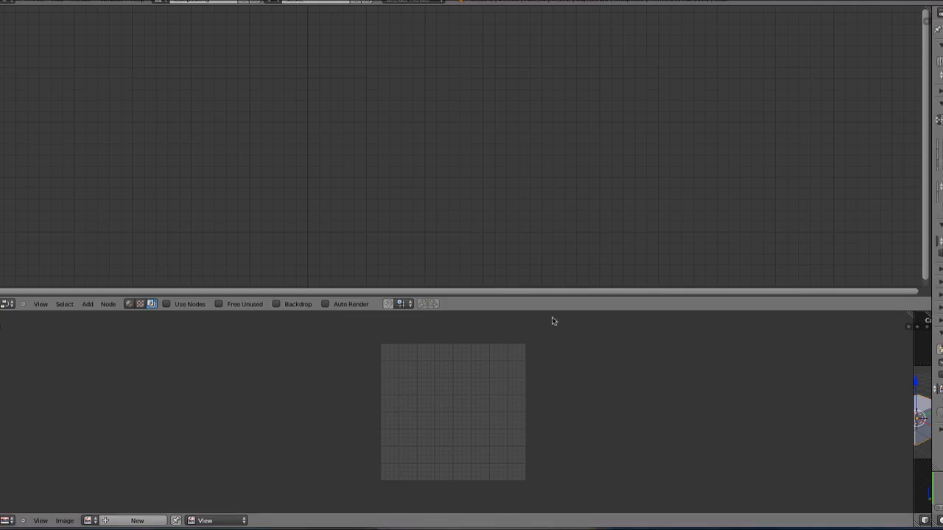
pyautogui.moveTo(156, 311); pyautogui.dragTo(174, 285)
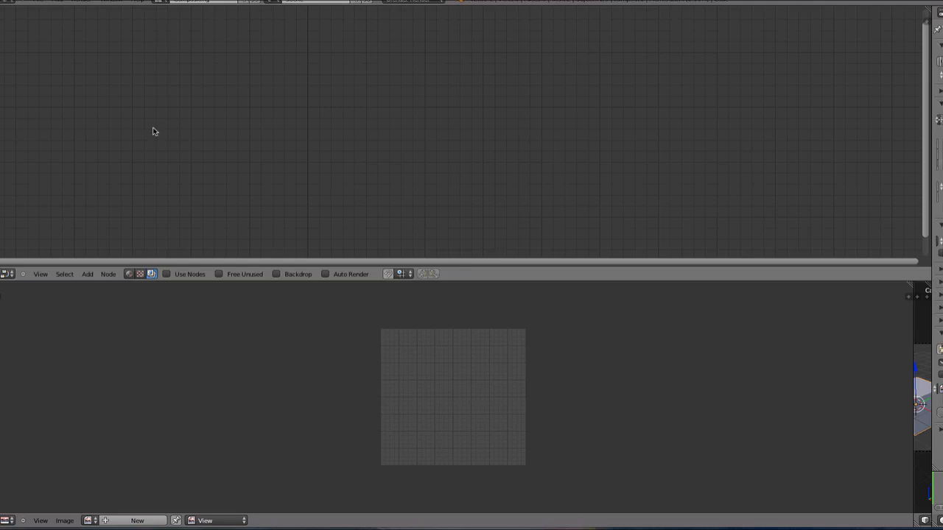
# Step: Enable compositing nodes and bring Clear_blue_sky_over_Loch_Gairloch.JPG from the Finder folder into the node editor as an Image node
pyautogui.press('super+Tab')
pyautogui.press('super+Tab')
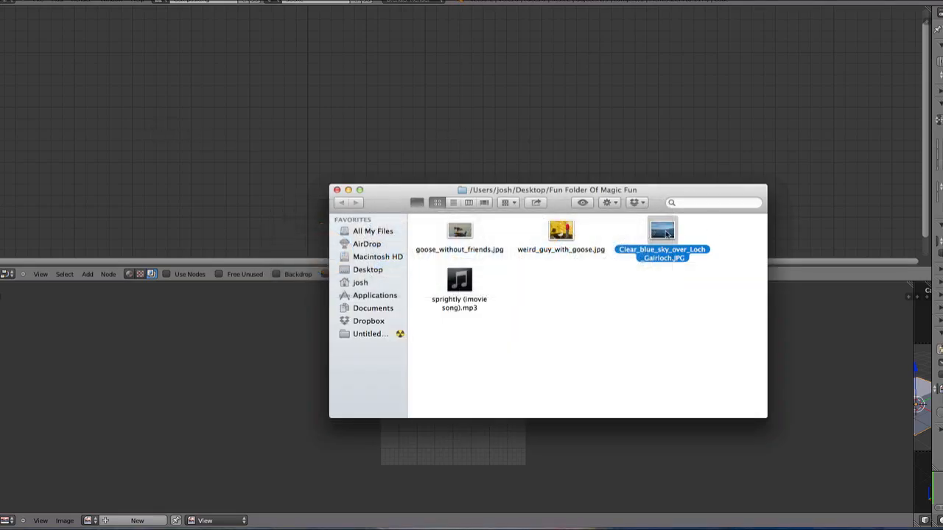
pyautogui.click(168, 274)
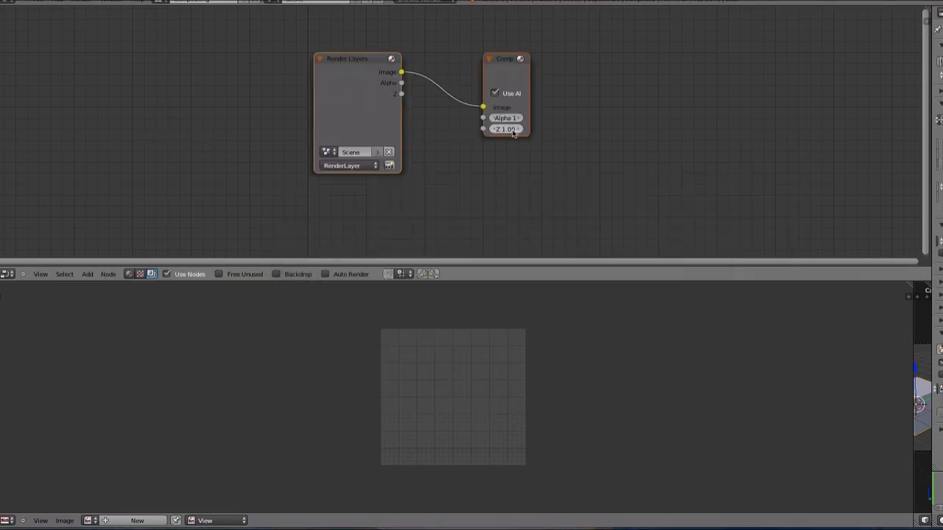
pyautogui.press('super+Tab')
pyautogui.press('super+shift+Tab')
pyautogui.press('super+shift+Tab')
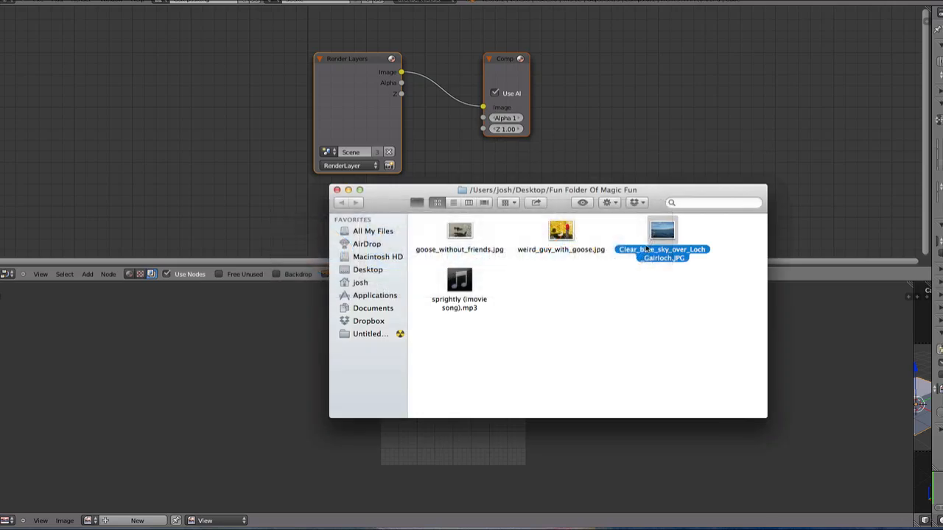
pyautogui.moveTo(658, 235); pyautogui.dragTo(124, 66)
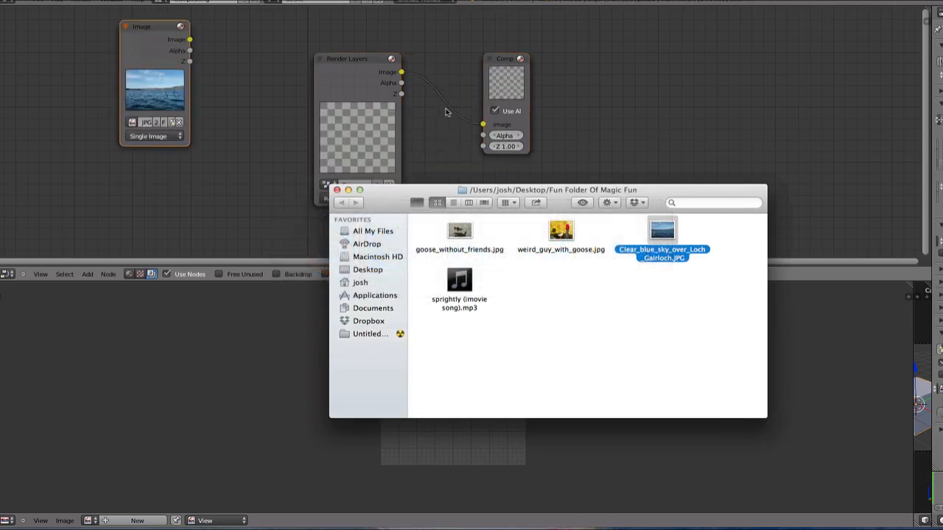
# Step: Move the Image node further away from the Render Layers node and widen it to enlarge its preview
pyautogui.click(265, 72)
pyautogui.moveTo(184, 46); pyautogui.dragTo(124, 41)
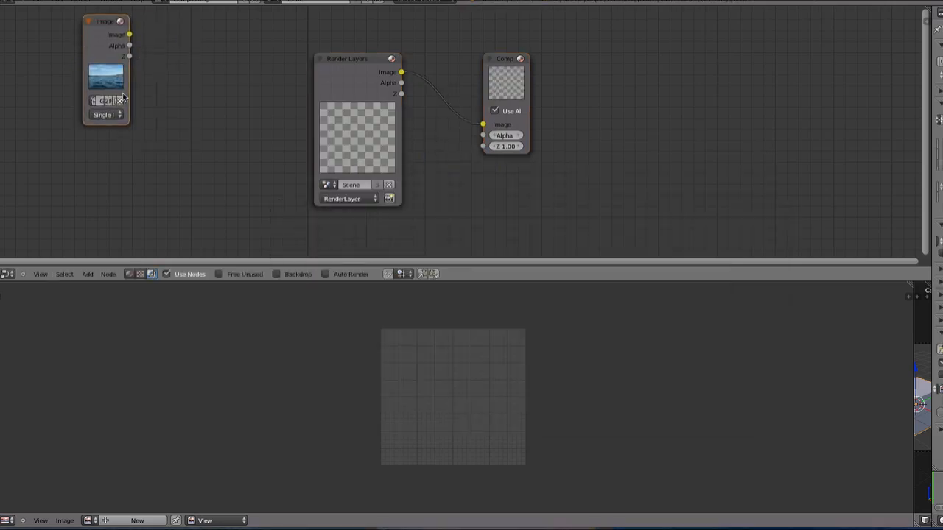
pyautogui.moveTo(129, 98); pyautogui.dragTo(173, 98)
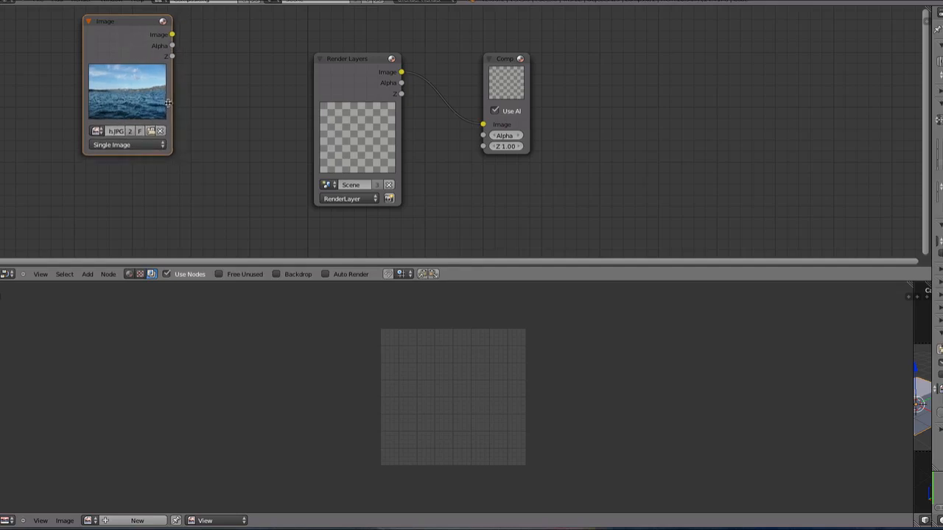
# Step: Add a Viewer node below the Composite node and connect the Image node's image output to it
pyautogui.hotkey('shift', 'a')
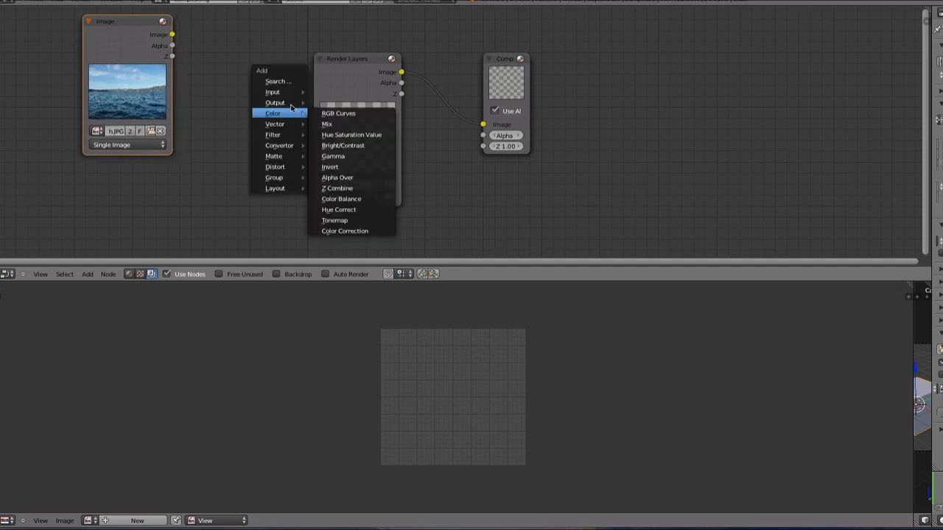
pyautogui.click(339, 111)
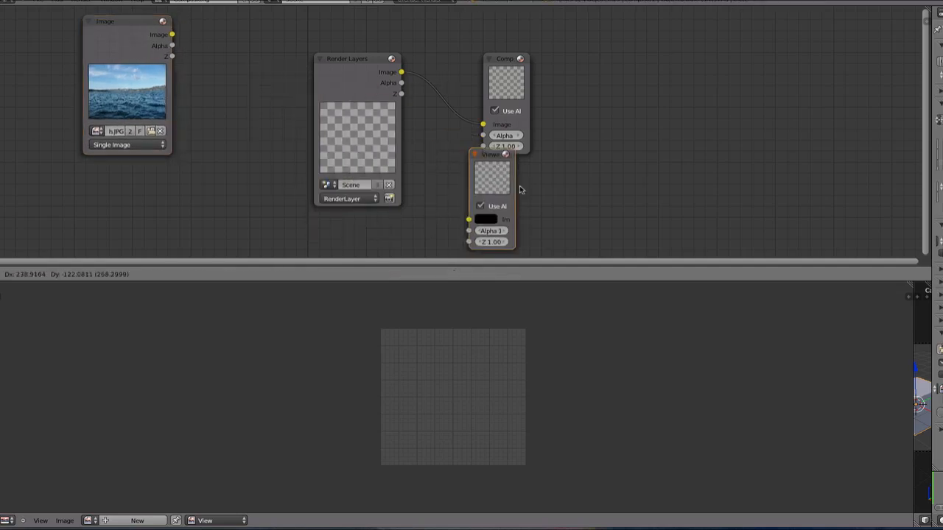
pyautogui.click(520, 190)
pyautogui.keyDown('ctrl'); pyautogui.keyDown('shift'); pyautogui.click(115, 34); pyautogui.keyUp('shift'); pyautogui.keyUp('ctrl')
# Step: Delete the Render Layers node and display the Viewer Node in the image editor, enlarged to fit the area
pyautogui.click(368, 90)
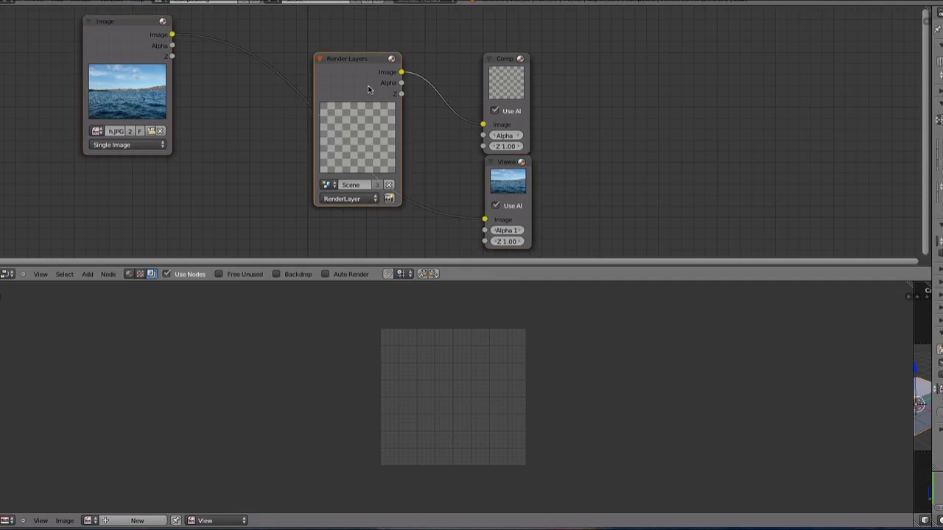
pyautogui.press('x')
pyautogui.click(88, 520)
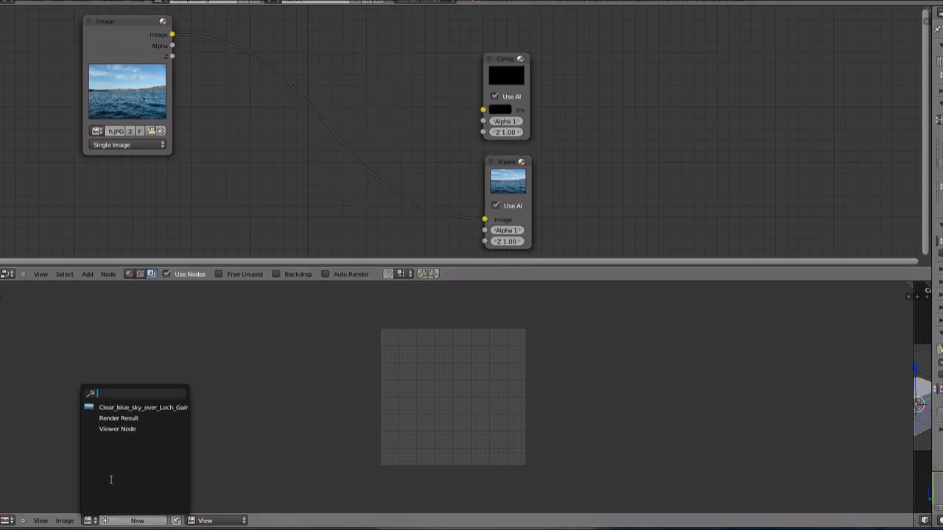
pyautogui.click(117, 429)
pyautogui.scroll(2, 378, 392)
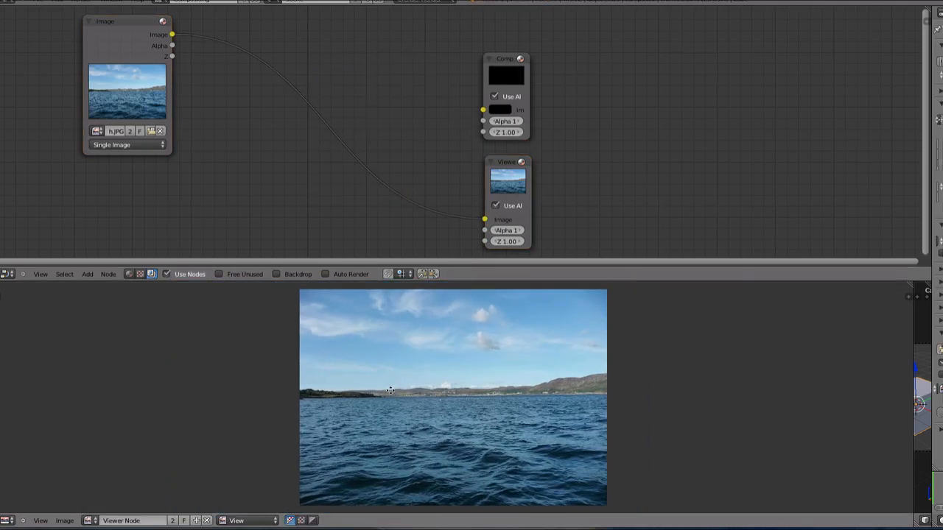
# Step: Rearrange the nodes by moving the Image node further outward and the Viewer node away from the Composite node
pyautogui.moveTo(121, 53); pyautogui.dragTo(87, 51)
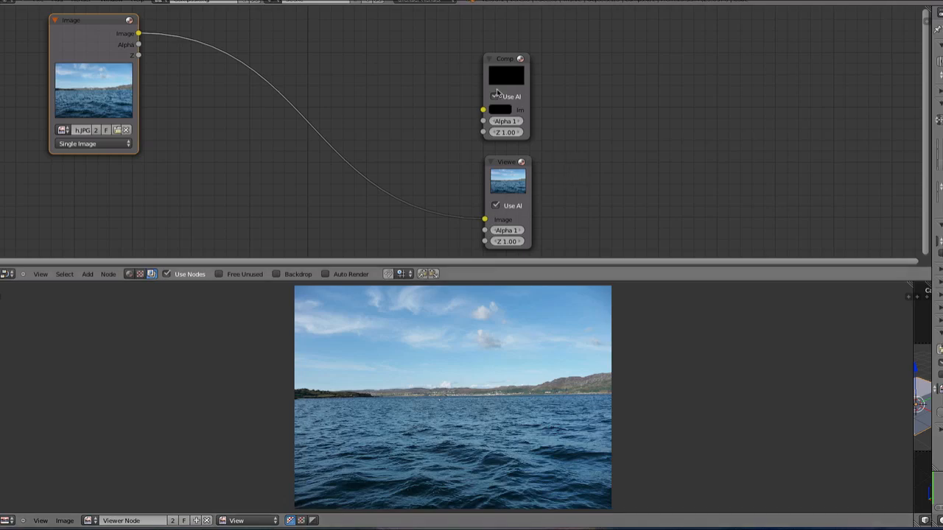
pyautogui.moveTo(508, 178); pyautogui.dragTo(442, 175)
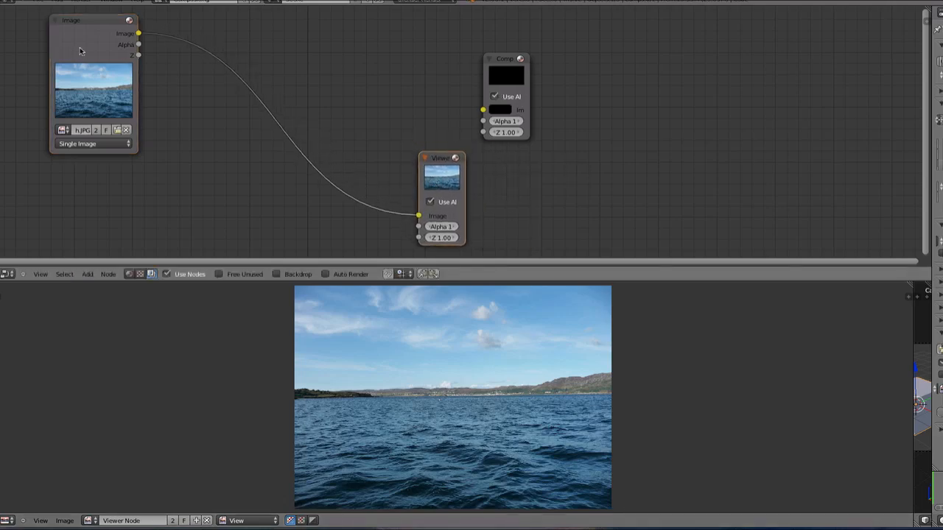
pyautogui.moveTo(79, 47); pyautogui.dragTo(45, 42)
pyautogui.hotkey('shift', 'a')
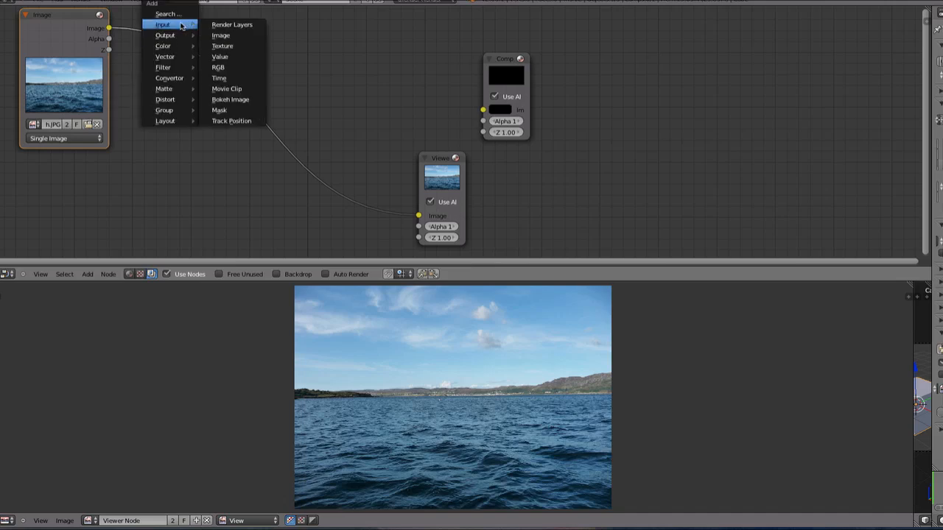
pyautogui.moveTo(169, 89)
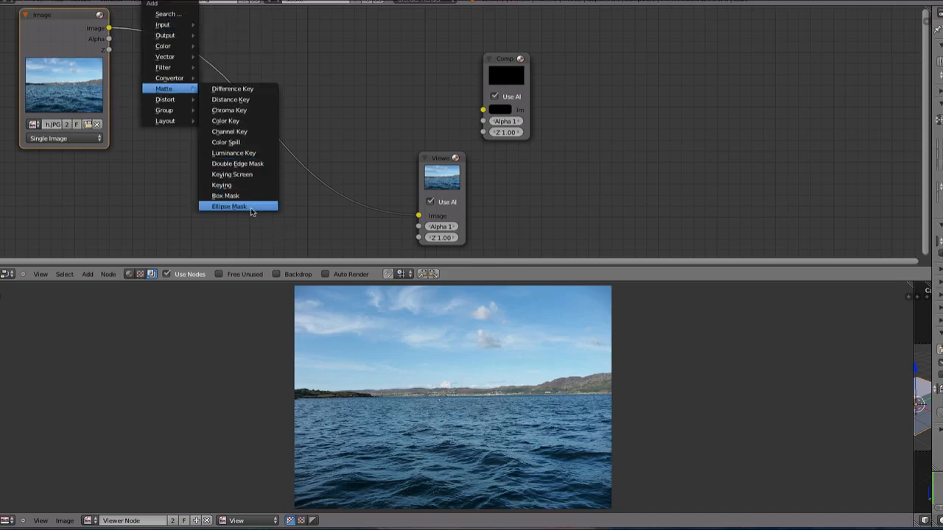
pyautogui.moveTo(51, 35)
pyautogui.mouseDown()
pyautogui.moveTo(41, 34)
pyautogui.moveTo(54, 39)
pyautogui.mouseUp()
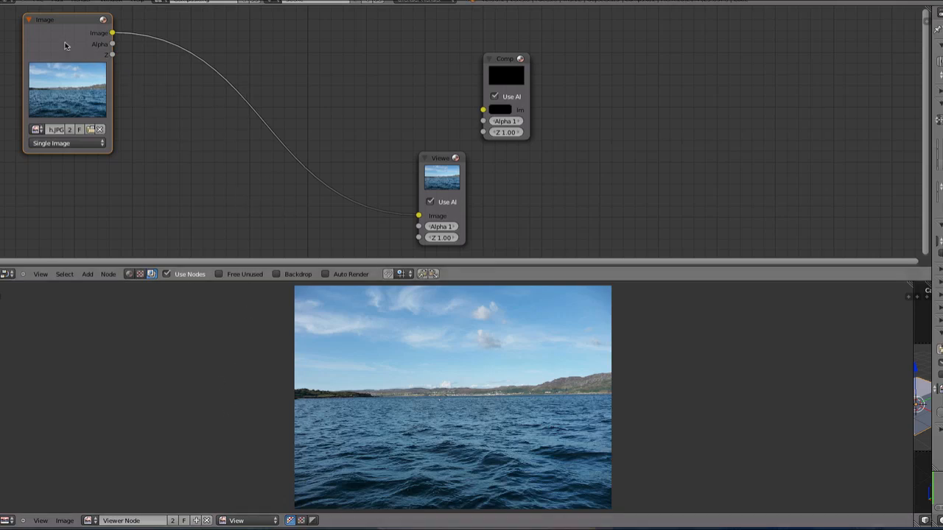
pyautogui.moveTo(65, 45)
pyautogui.mouseDown()
pyautogui.moveTo(44, 53)
pyautogui.moveTo(53, 61)
pyautogui.moveTo(68, 41)
pyautogui.moveTo(59, 56)
pyautogui.moveTo(63, 47)
pyautogui.mouseUp()
pyautogui.hotkey('shift', 'a')
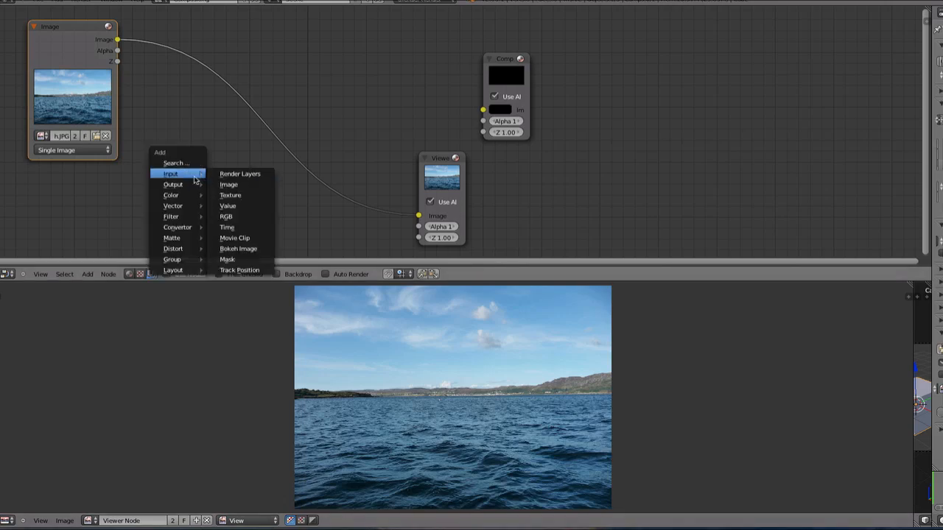
pyautogui.moveTo(185, 195)
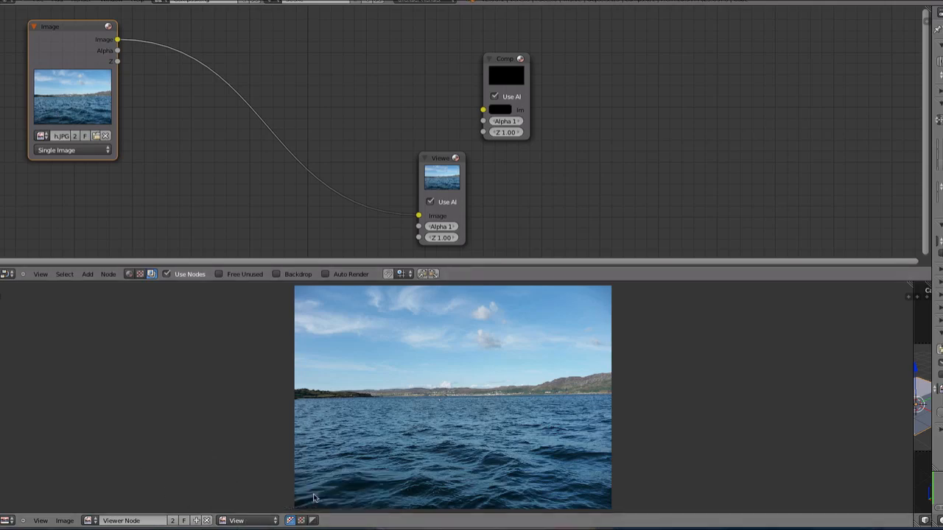
# Step: Switch the image editor to Mask mode and start a mask with points along the hilly horizon to the photo's right edge
pyautogui.click(259, 520)
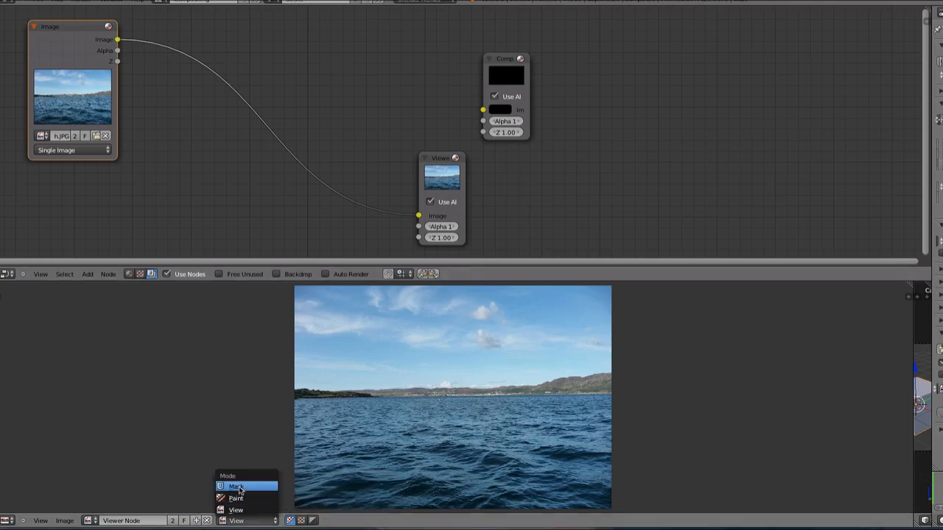
pyautogui.click(236, 487)
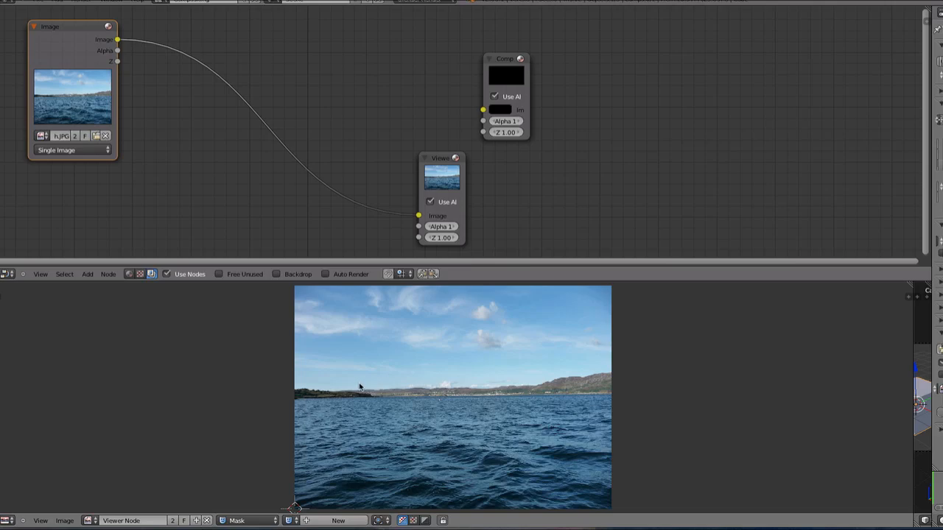
pyautogui.keyDown('ctrl'); pyautogui.click(398, 388); pyautogui.keyUp('ctrl')
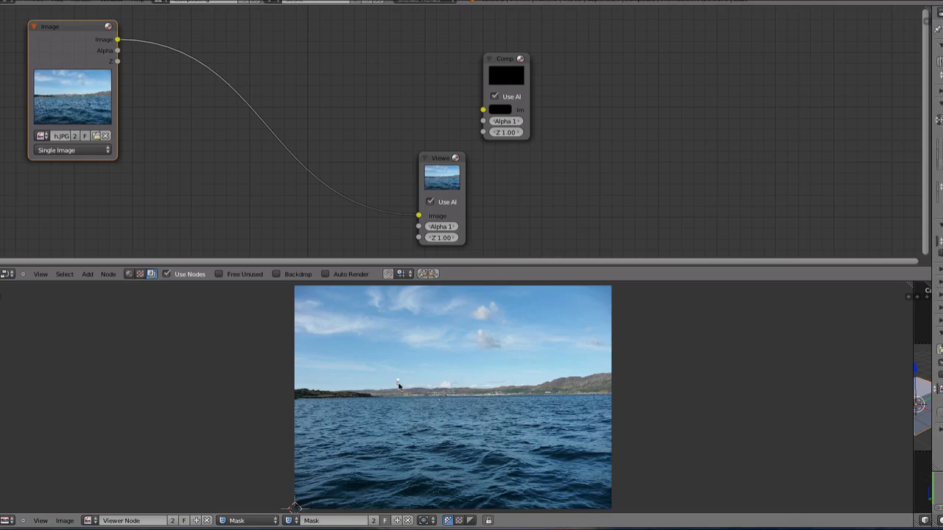
pyautogui.keyDown('ctrl'); pyautogui.click(499, 386); pyautogui.keyUp('ctrl')
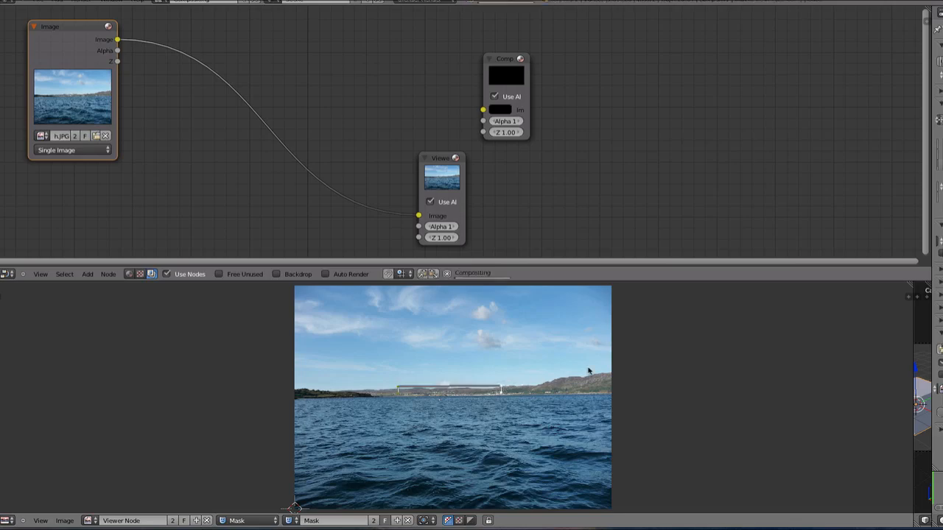
pyautogui.keyDown('ctrl'); pyautogui.click(582, 375); pyautogui.keyUp('ctrl')
pyautogui.keyDown('ctrl'); pyautogui.click(611, 369); pyautogui.keyUp('ctrl')
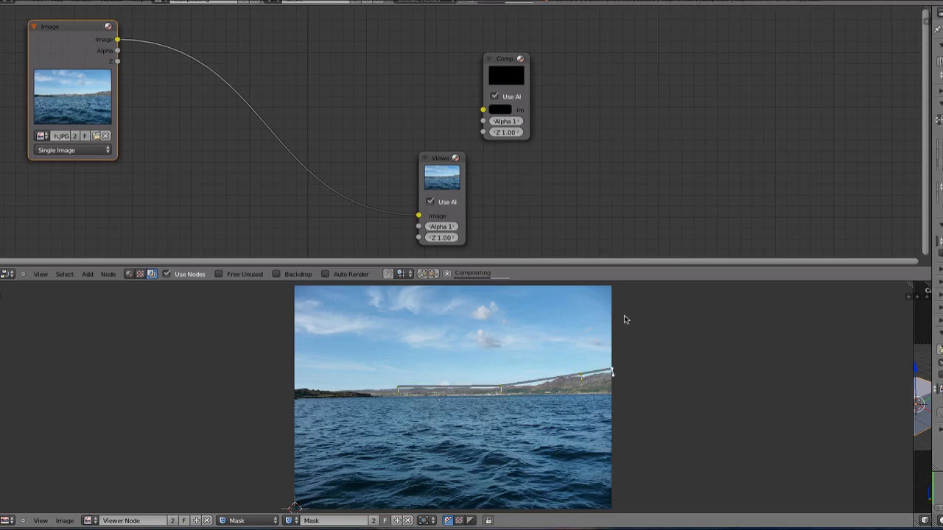
# Step: Continue the mask outline around the photo's upper corners, down its left edge and back along the shoreline to enclose the sky
pyautogui.keyDown('ctrl'); pyautogui.click(611, 285); pyautogui.keyUp('ctrl')
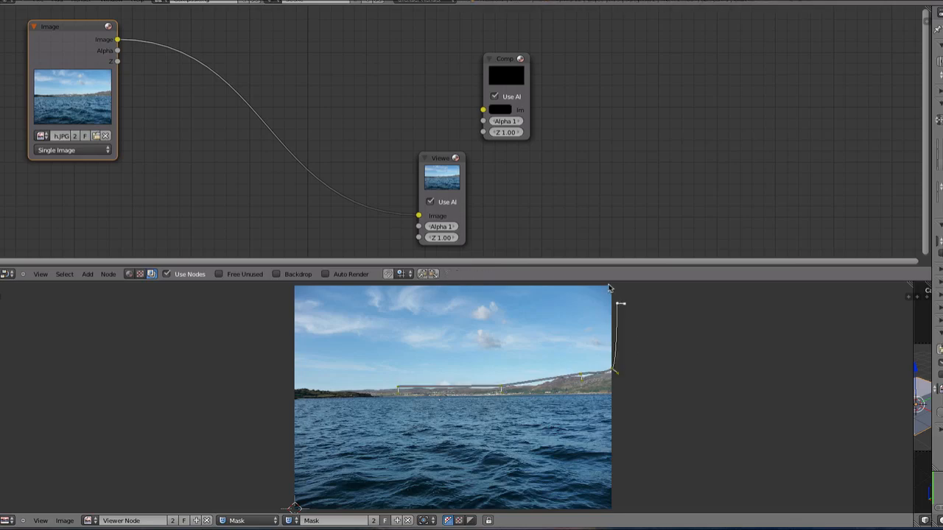
pyautogui.keyDown('ctrl'); pyautogui.click(441, 284); pyautogui.keyUp('ctrl')
pyautogui.keyDown('ctrl'); pyautogui.click(296, 285); pyautogui.keyUp('ctrl')
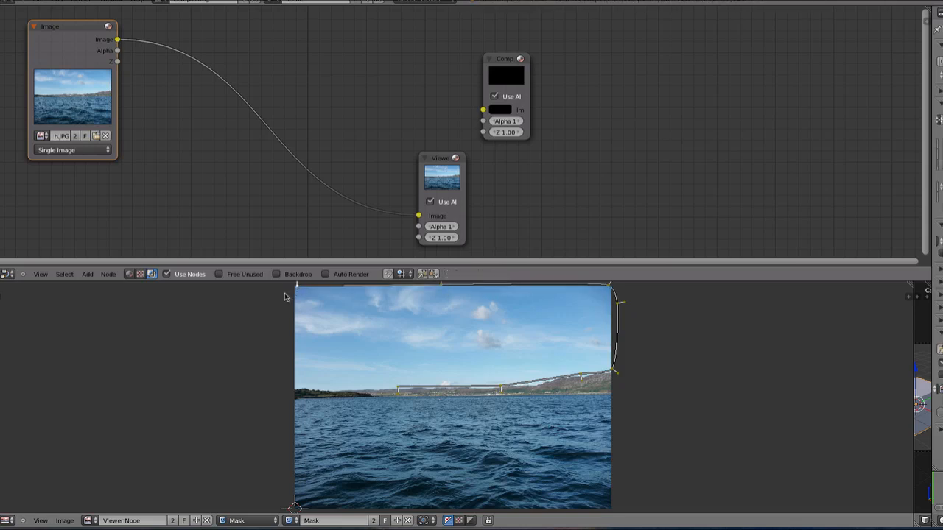
pyautogui.keyDown('ctrl'); pyautogui.click(284, 385); pyautogui.keyUp('ctrl')
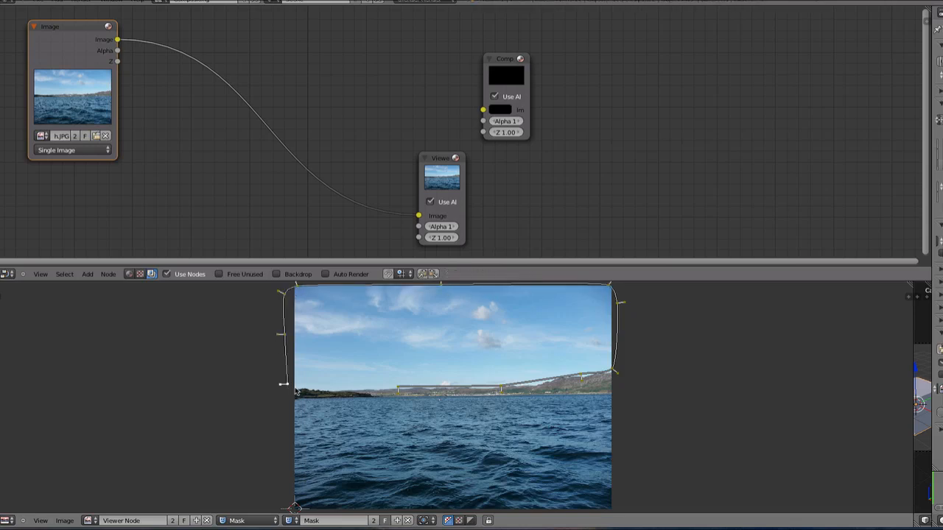
pyautogui.keyDown('ctrl'); pyautogui.click(392, 391); pyautogui.keyUp('ctrl')
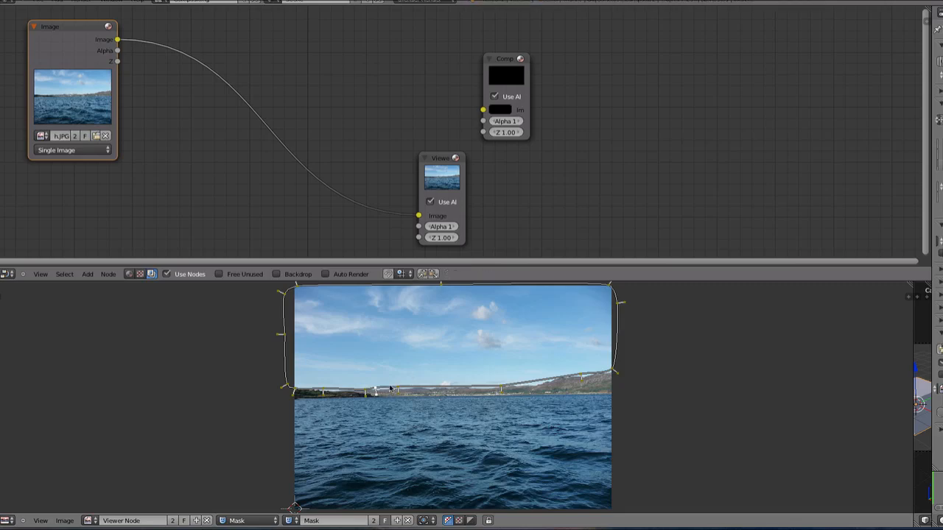
# Step: Reposition the mask points along the middle of the horizon and delete the surplus point to smooth the outline
pyautogui.moveTo(400, 389); pyautogui.dragTo(439, 391)
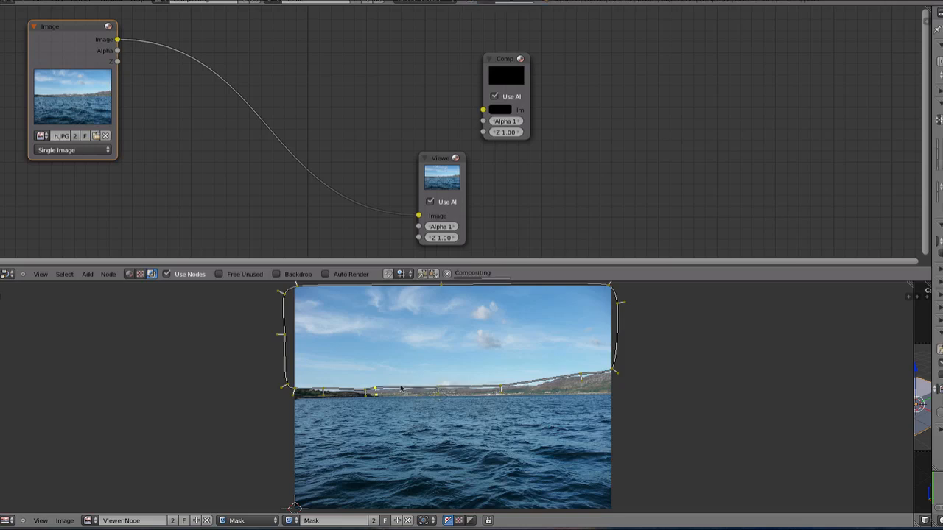
pyautogui.moveTo(377, 391); pyautogui.dragTo(410, 388)
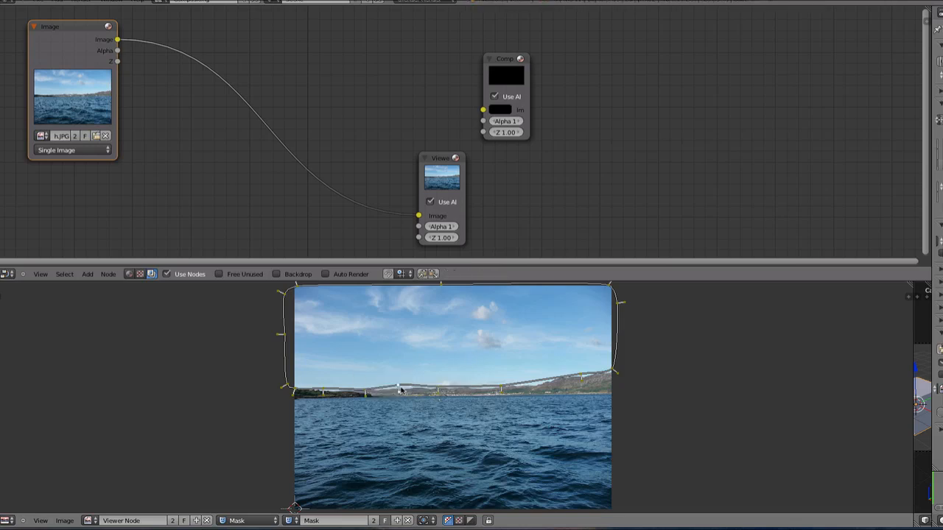
pyautogui.press('x')
pyautogui.click(399, 389)
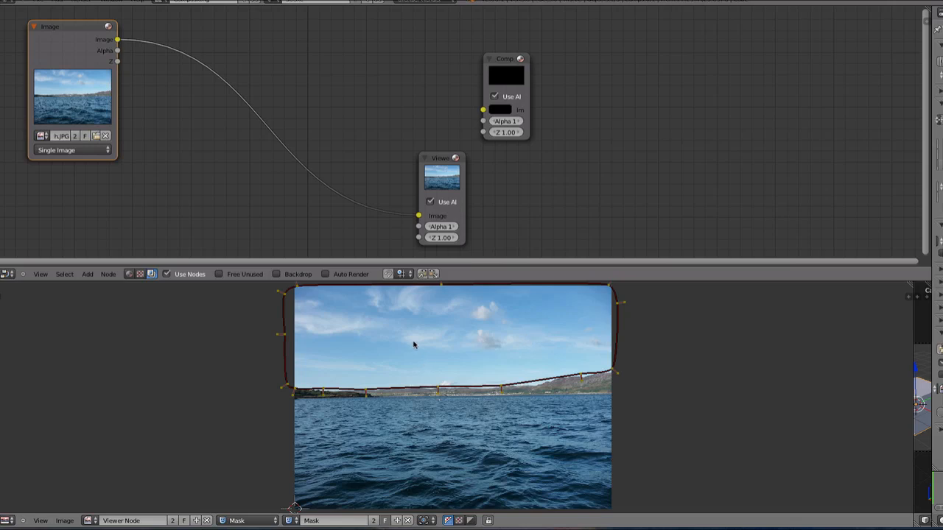
# Step: Select all mask points and slightly rotate, move and enlarge the whole mask so it surrounds the sky
pyautogui.press('a')
pyautogui.press('r')
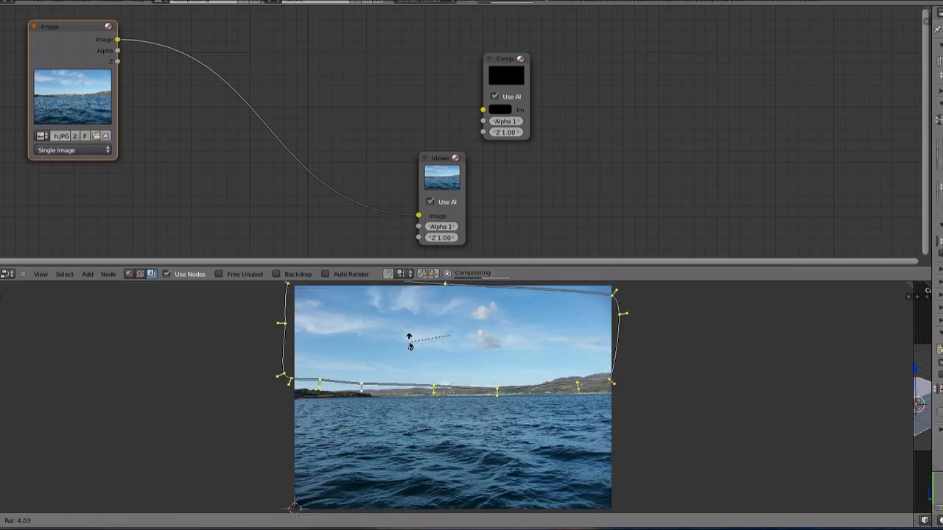
pyautogui.click(407, 350)
pyautogui.press('g')
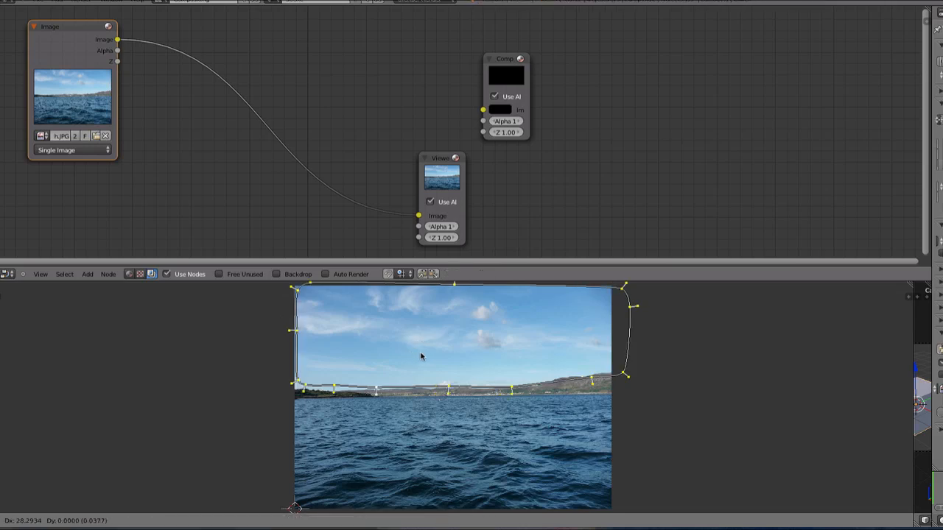
pyautogui.click(414, 358)
pyautogui.press('s')
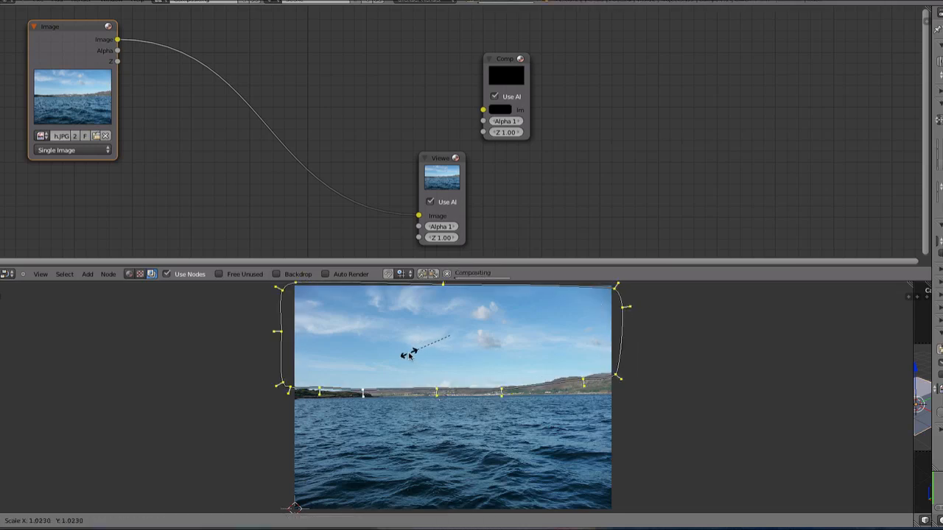
pyautogui.click(408, 357)
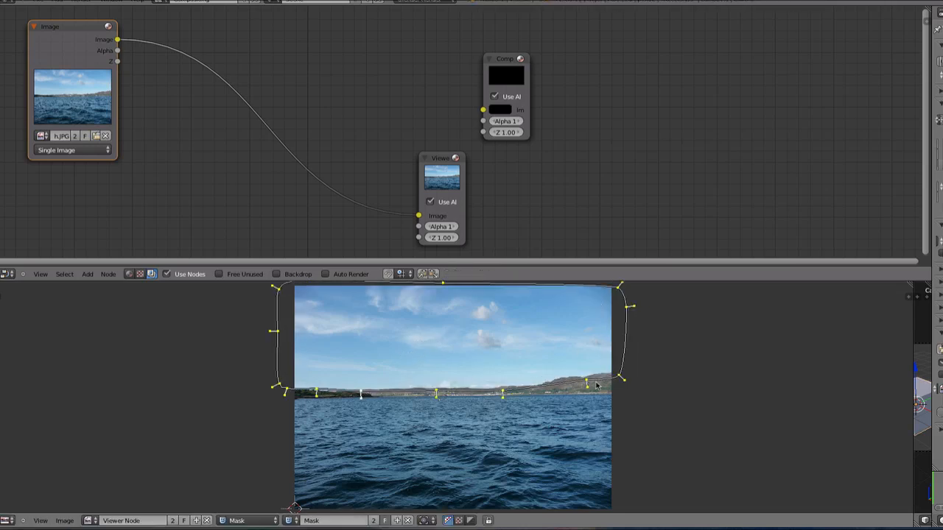
# Step: Pull the mask points at the photo's right edge and upper-left corner closer to the photo's border
pyautogui.moveTo(587, 381); pyautogui.dragTo(614, 372)
pyautogui.moveTo(626, 306); pyautogui.dragTo(615, 286)
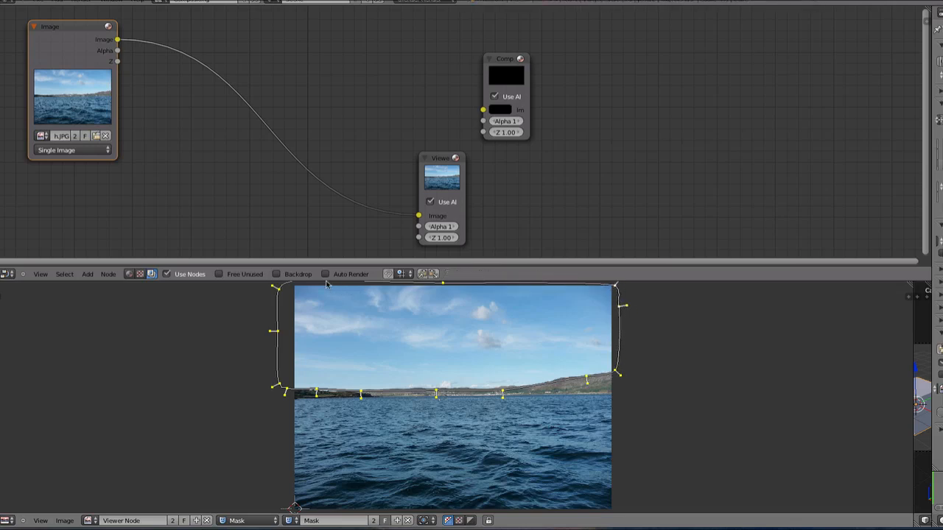
pyautogui.moveTo(278, 291); pyautogui.dragTo(285, 292)
# Step: Split a narrow area off beneath the image editor, turn it into a Timeline and set the current frame to 131
pyautogui.click(9, 521)
pyautogui.press('Escape')
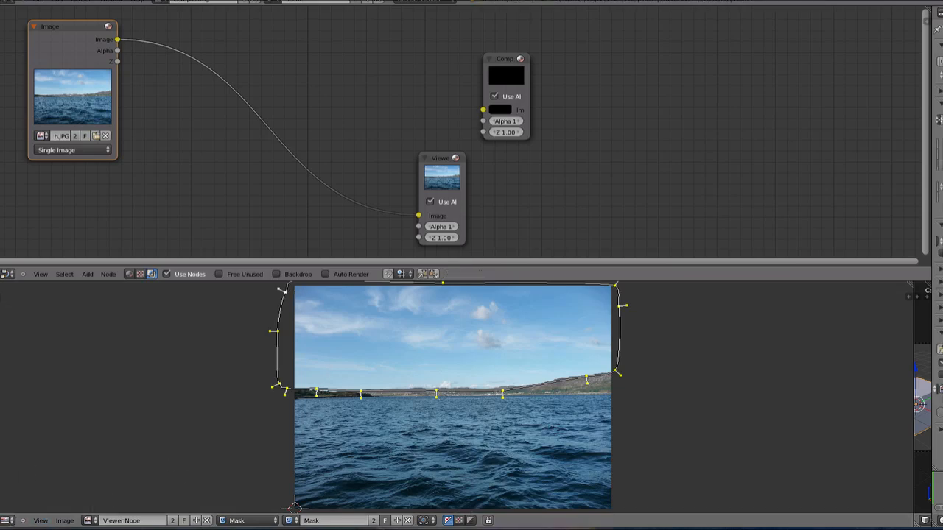
pyautogui.rightClick(12, 475)
pyautogui.rightClick(14, 480)
pyautogui.rightClick(914, 472)
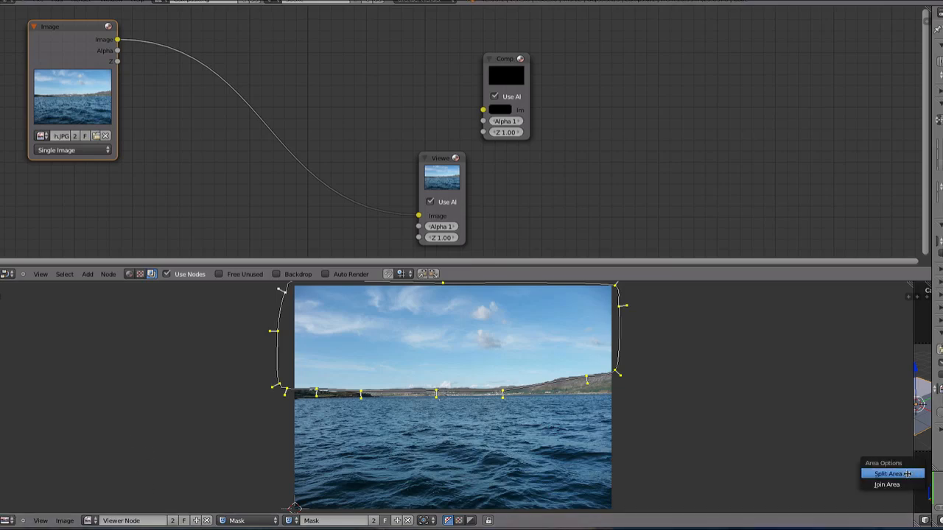
pyautogui.click(905, 477)
pyautogui.click(810, 486)
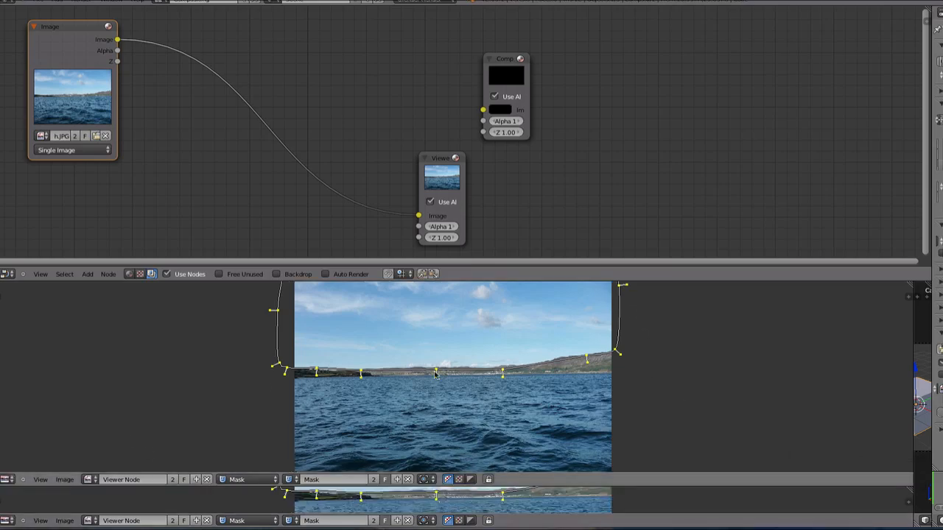
pyautogui.click(9, 521)
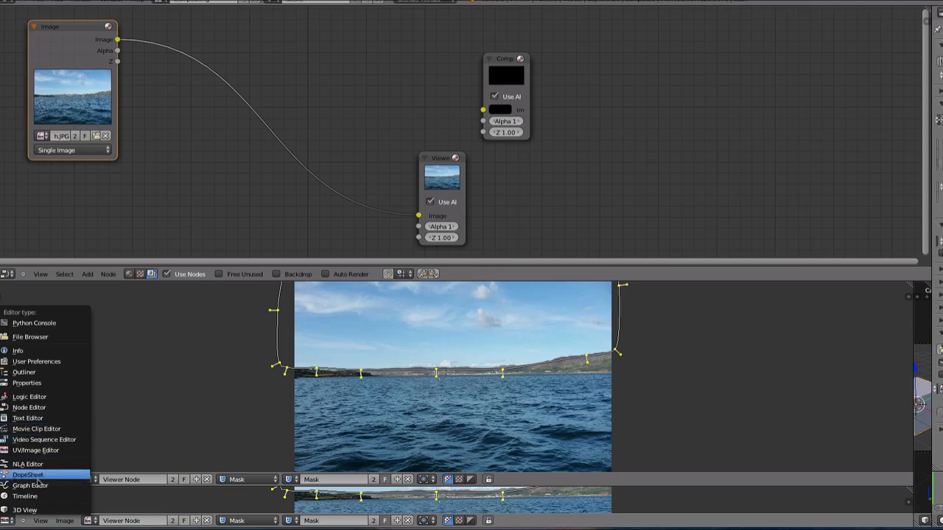
pyautogui.click(26, 496)
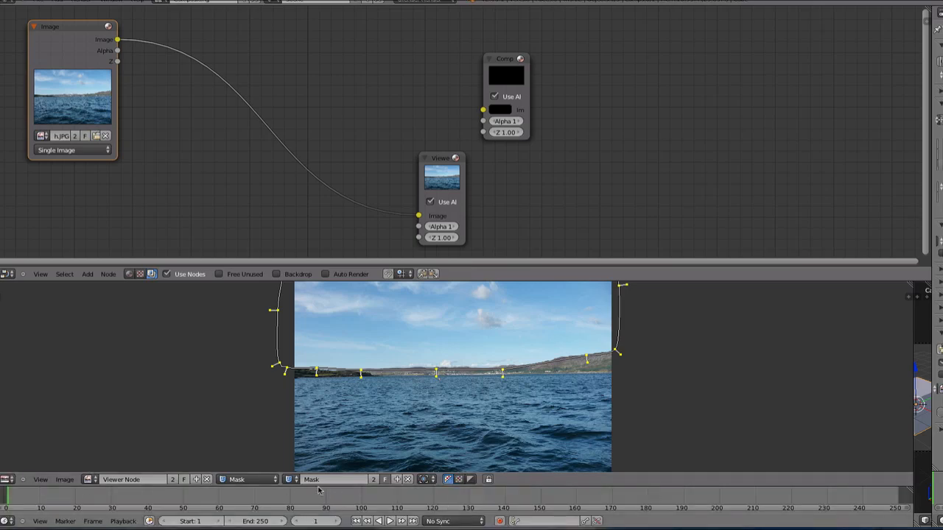
pyautogui.moveTo(86, 503); pyautogui.dragTo(472, 502)
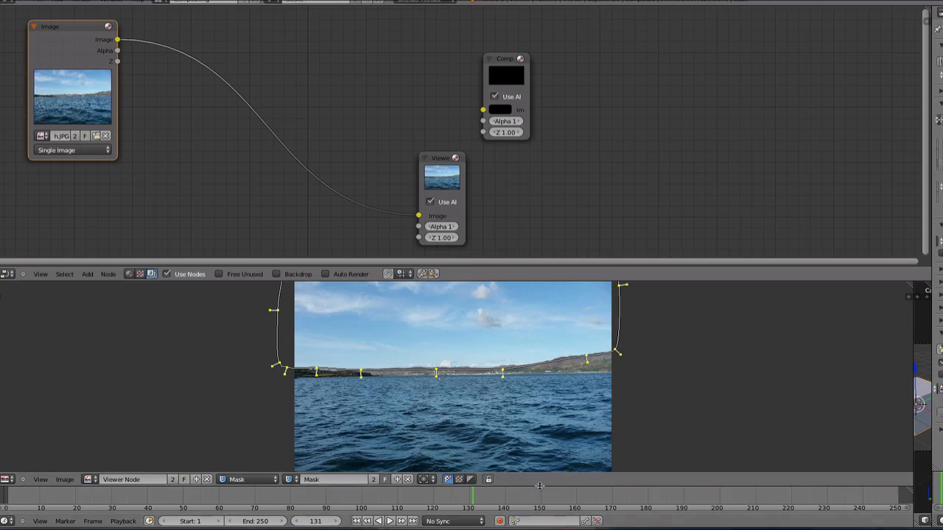
# Step: Shrink the timeline to its header, enlarge the image editor and shift the Image node fully into view
pyautogui.moveTo(541, 488); pyautogui.dragTo(541, 527)
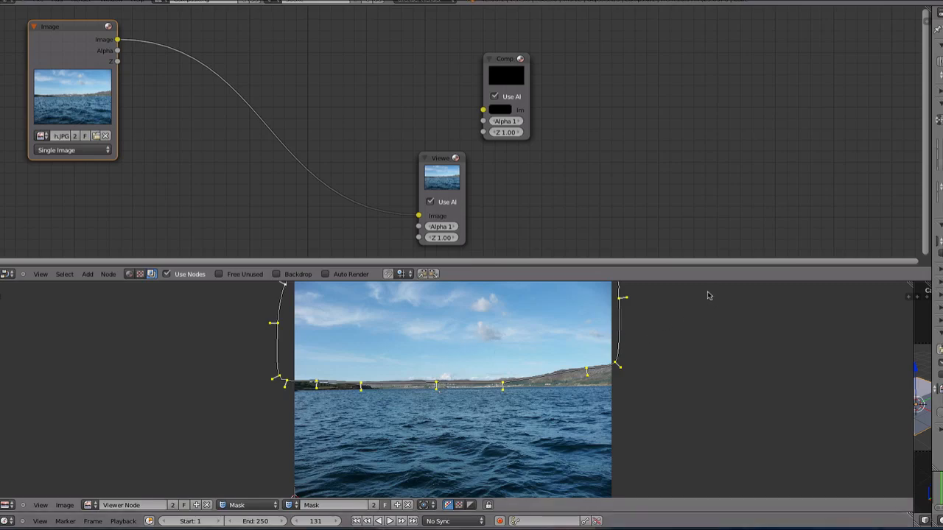
pyautogui.moveTo(690, 267); pyautogui.dragTo(689, 235)
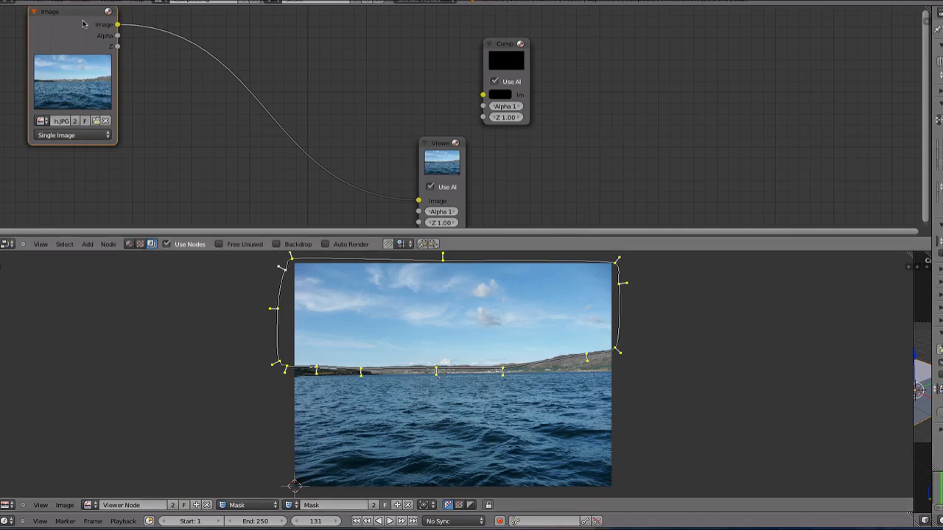
pyautogui.moveTo(54, 75); pyautogui.dragTo(65, 81)
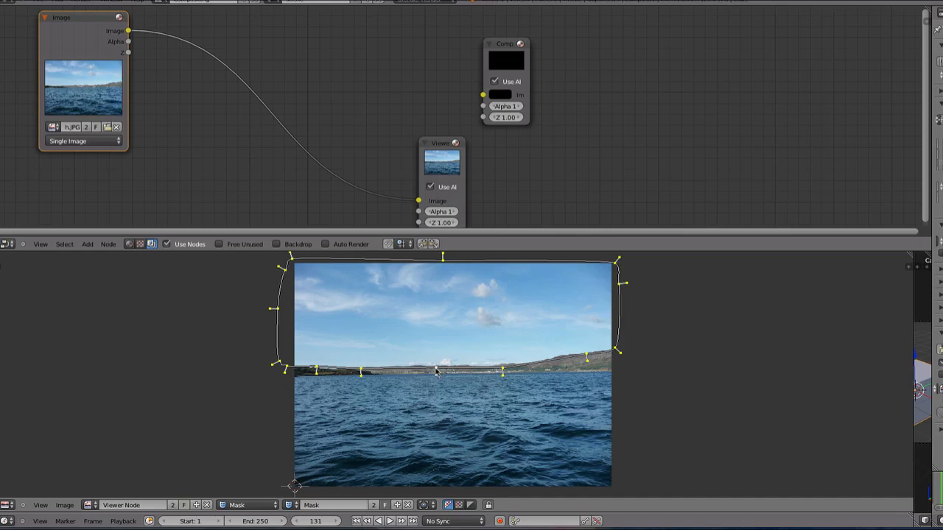
# Step: Try a feather extending outward around the mask outline, and undo it
pyautogui.keyDown('shift'); pyautogui.moveTo(435, 369); pyautogui.dragTo(431, 382); pyautogui.keyUp('shift')
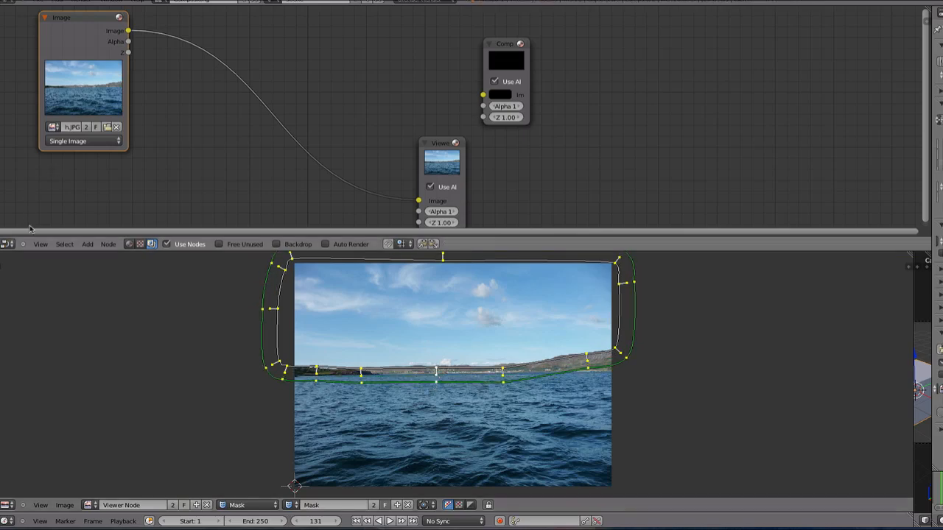
pyautogui.hotkey('ctrl', 'z')
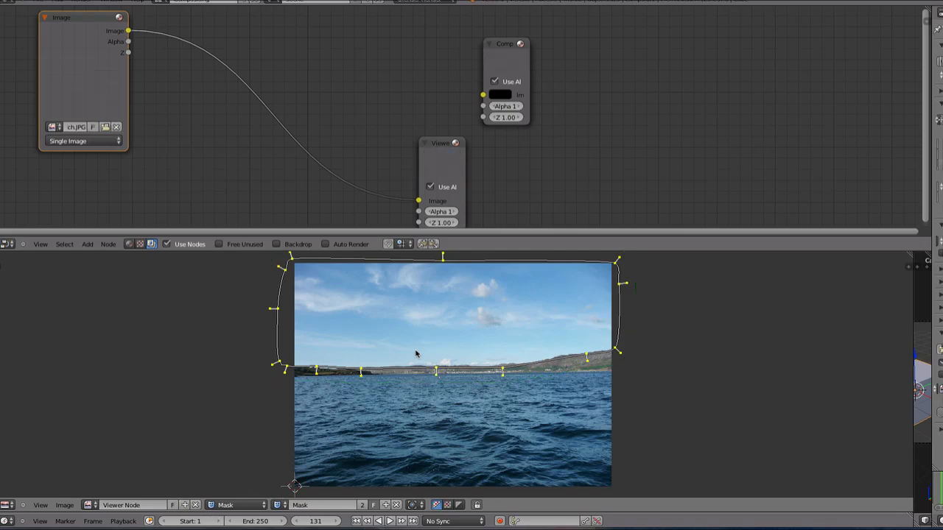
# Step: Shift the Image node outward and add a Mask node beneath it
pyautogui.click(51, 127)
pyautogui.click(66, 146)
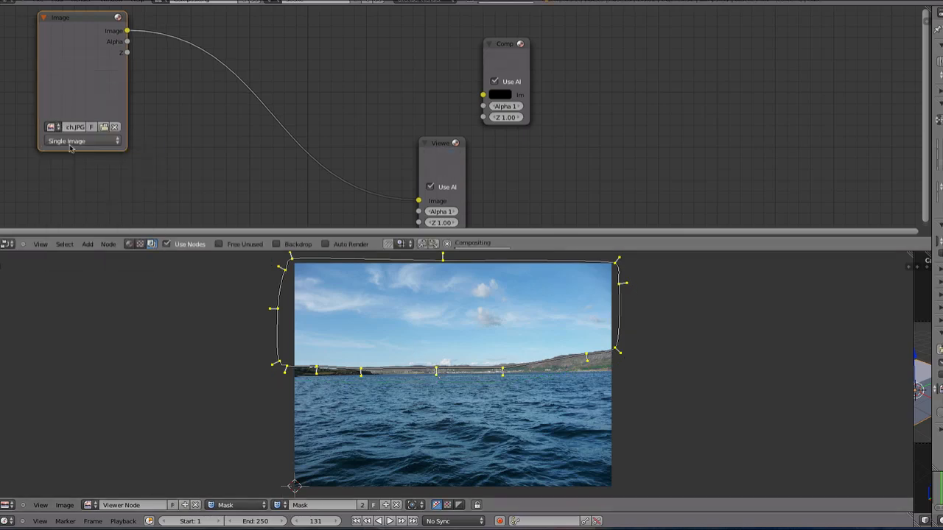
pyautogui.moveTo(63, 47); pyautogui.dragTo(53, 42)
pyautogui.hotkey('shift', 'a')
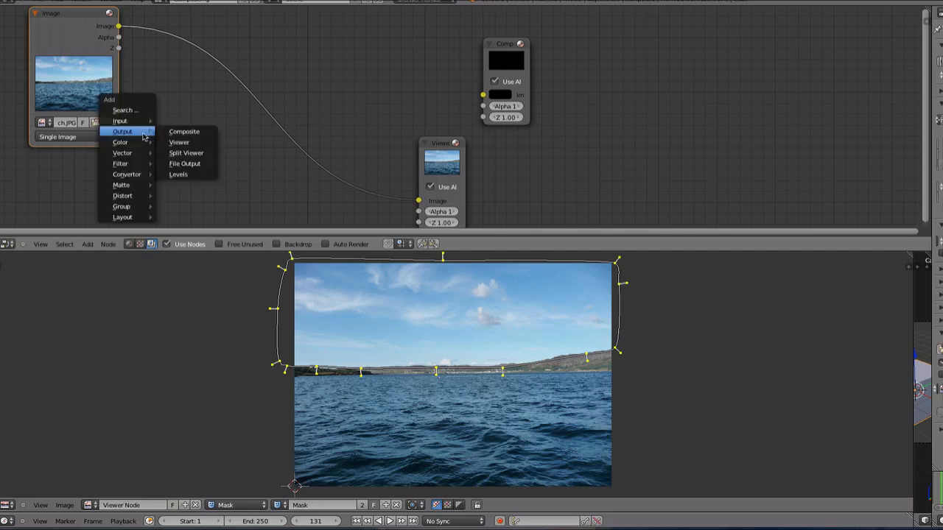
pyautogui.hotkey('shift', 'a')
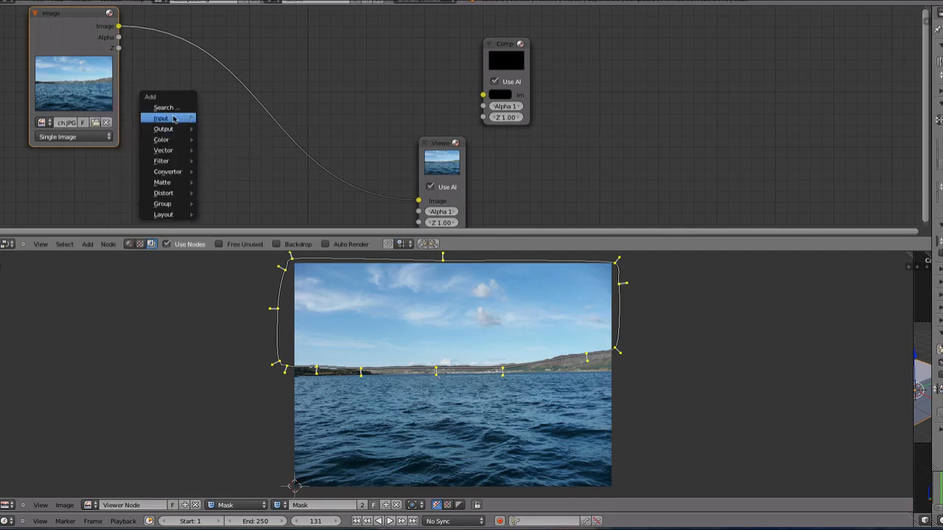
pyautogui.moveTo(173, 118)
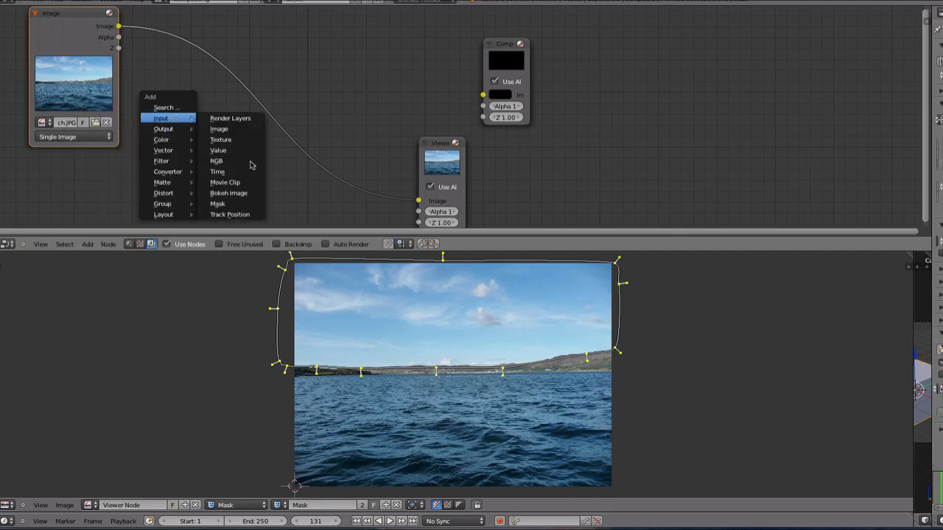
pyautogui.click(161, 106)
pyautogui.write('Mask')
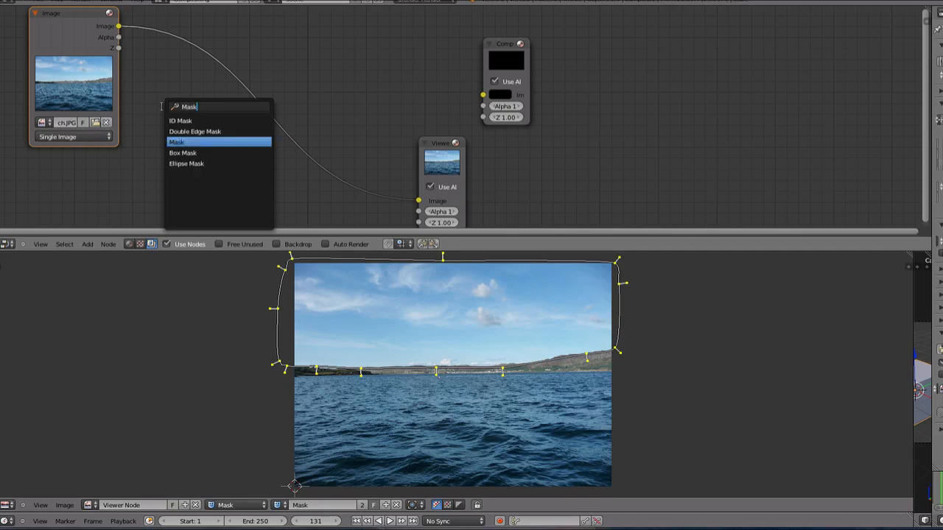
pyautogui.press('Return')
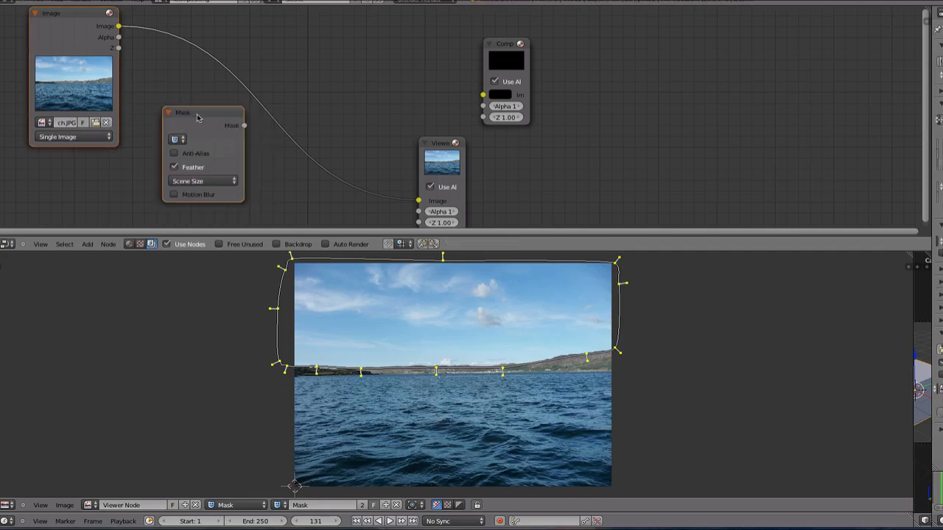
pyautogui.click(53, 171)
pyautogui.scroll(-3, 196, 147)
pyautogui.scroll(2, 206, 148)
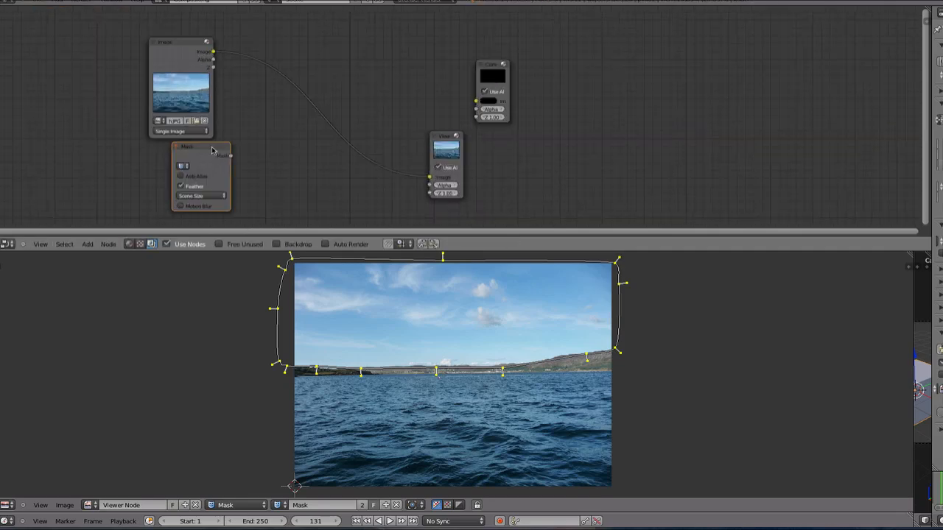
pyautogui.moveTo(232, 136); pyautogui.dragTo(198, 126, button='middle')
pyautogui.hotkey('shift', 'a')
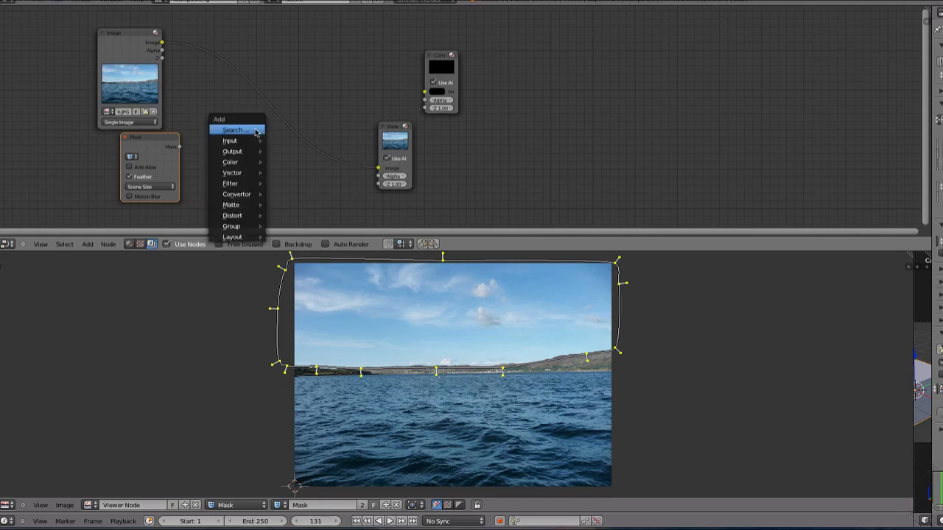
pyautogui.click(256, 131)
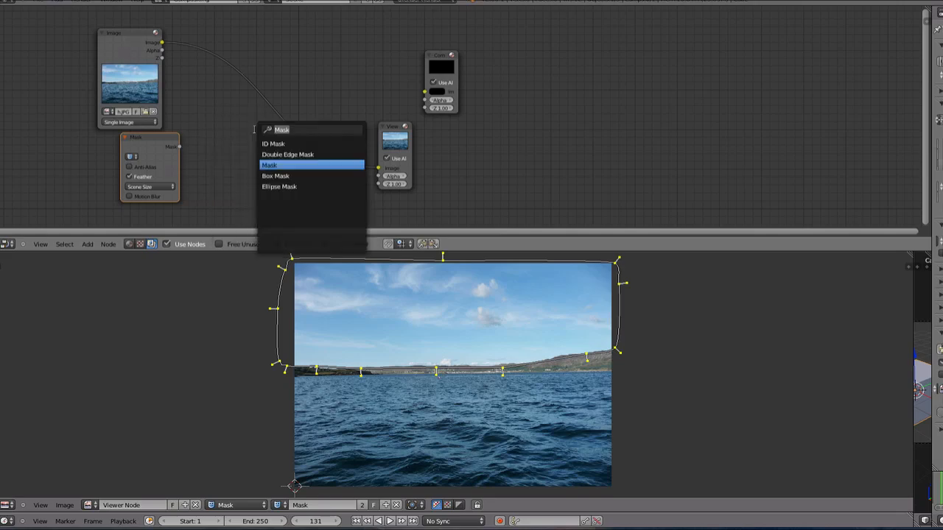
pyautogui.write('Friends and Girlfriend.')
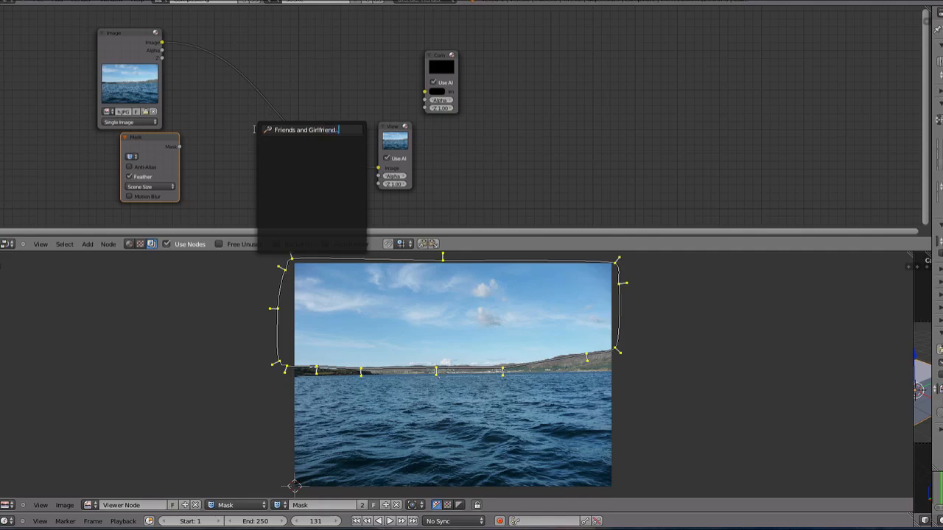
# Step: Align the Mask node beneath the Image node and add a second Viewer node beside it
pyautogui.moveTo(126, 152); pyautogui.dragTo(106, 162)
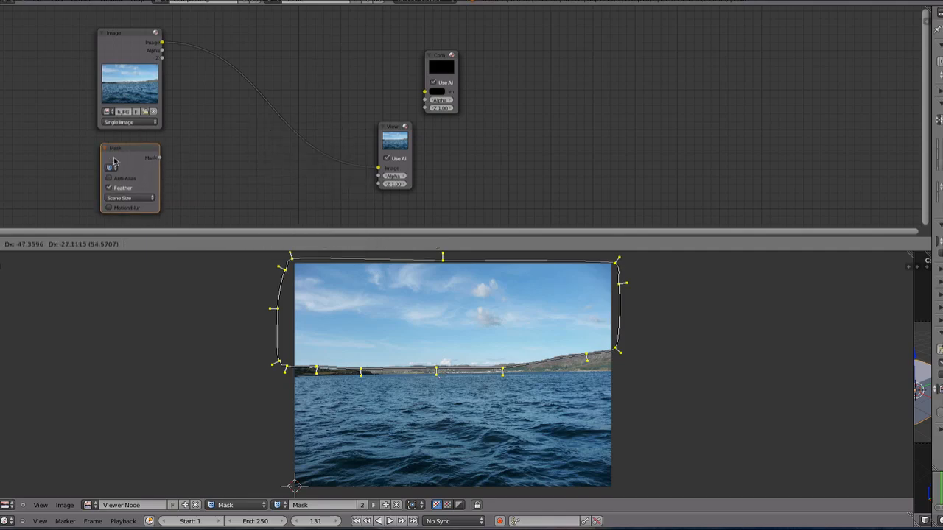
pyautogui.hotkey('shift', 'a')
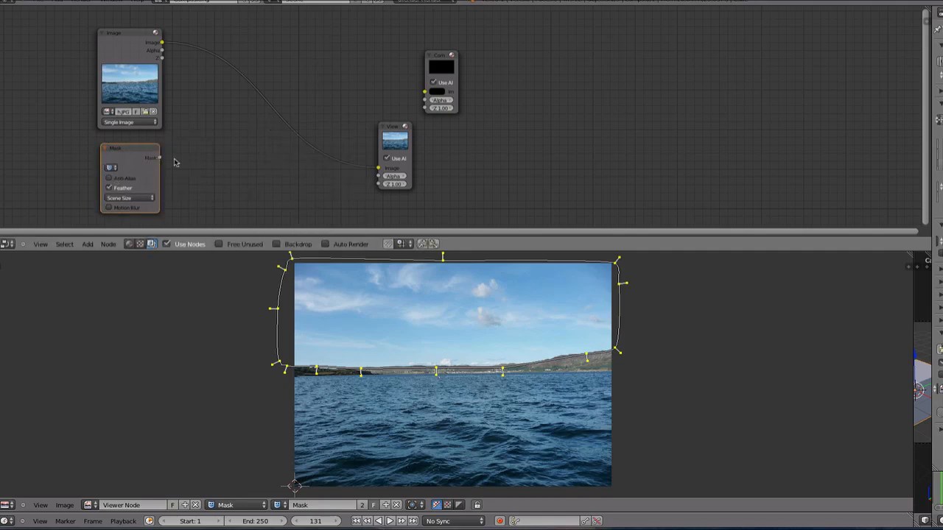
pyautogui.hotkey('shift', 'a')
pyautogui.moveTo(169, 177)
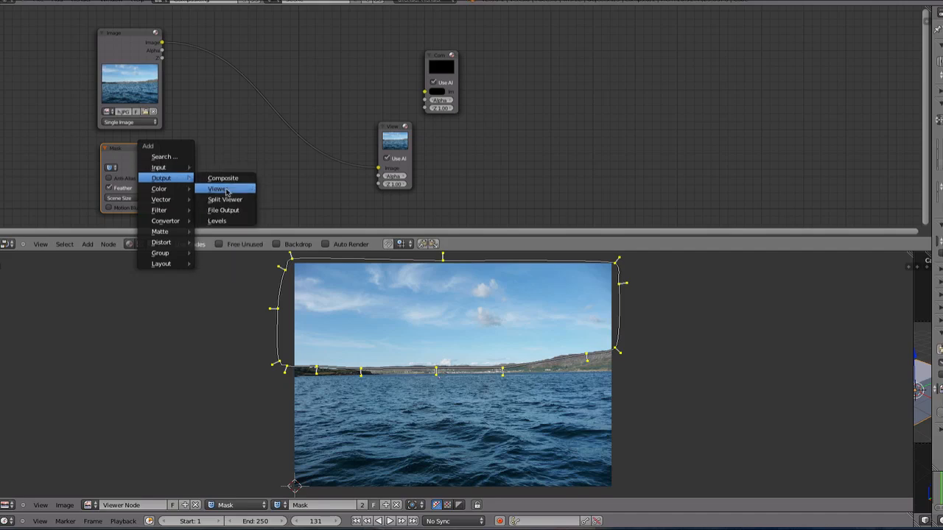
pyautogui.click(223, 189)
pyautogui.click(272, 182)
# Step: Link the Mask node's output to the new Viewer node's Alpha input and move that Viewer closer to the mask
pyautogui.keyDown('shift'); pyautogui.click(137, 165); pyautogui.keyUp('shift')
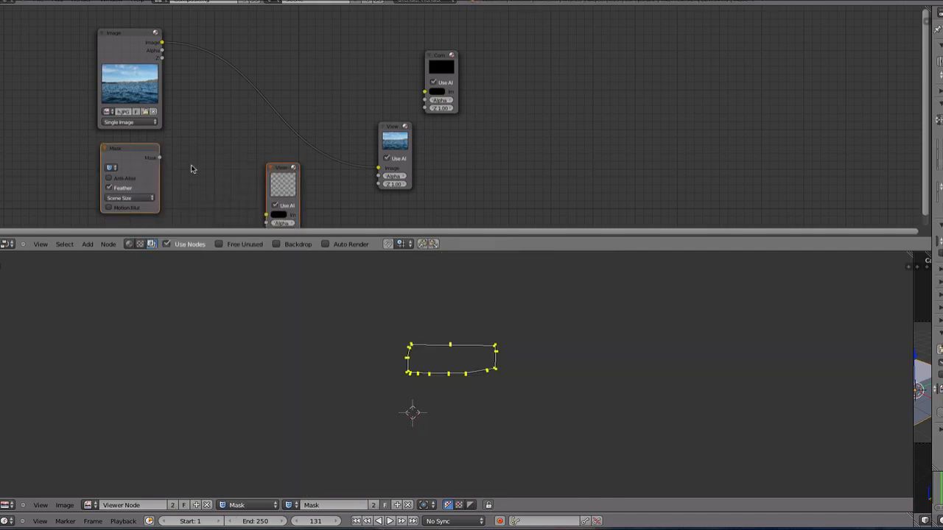
pyautogui.press('f')
pyautogui.moveTo(290, 185); pyautogui.dragTo(275, 164)
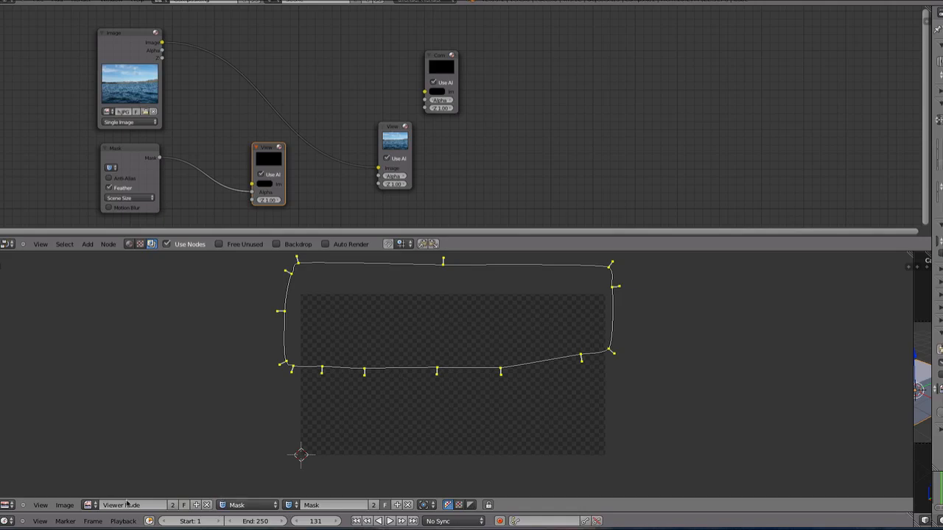
# Step: Reselect Viewer Node as the displayed image and try another display channel before restoring the original one
pyautogui.click(91, 506)
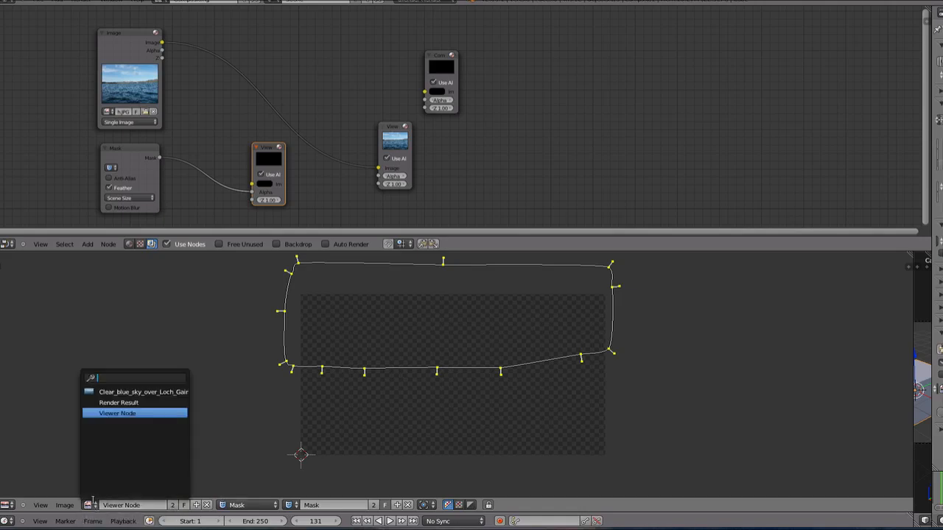
pyautogui.click(116, 414)
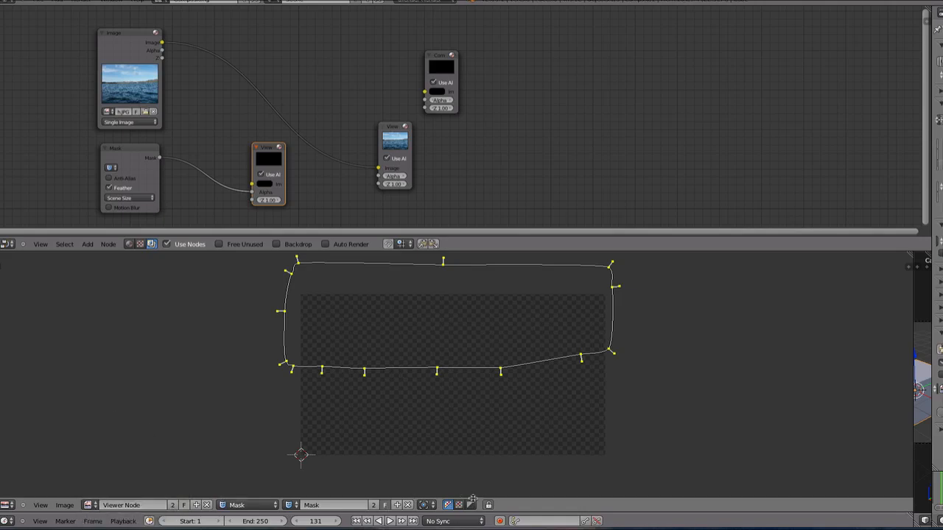
pyautogui.click(459, 506)
pyautogui.click(448, 505)
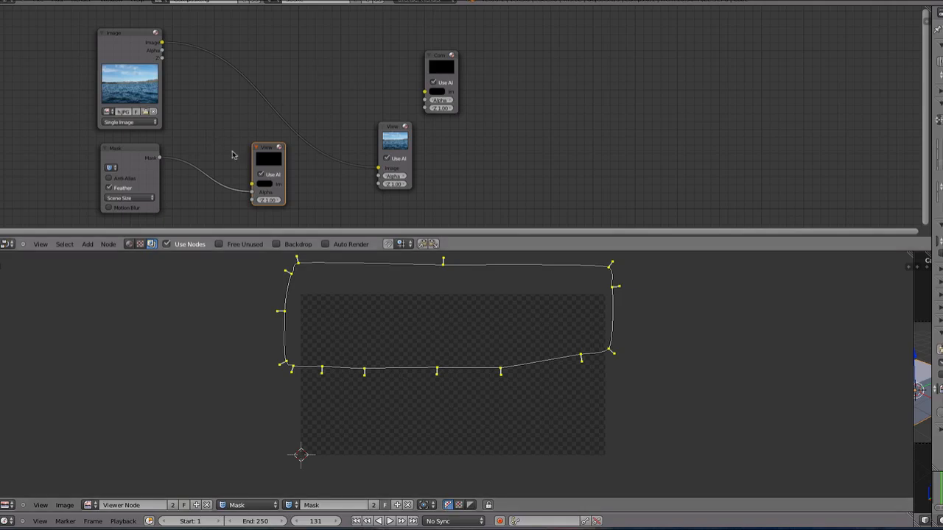
# Step: Move the new Viewer node away from the Mask node and make the original Viewer active to display the photo
pyautogui.moveTo(276, 166); pyautogui.dragTo(314, 176)
pyautogui.click(391, 147)
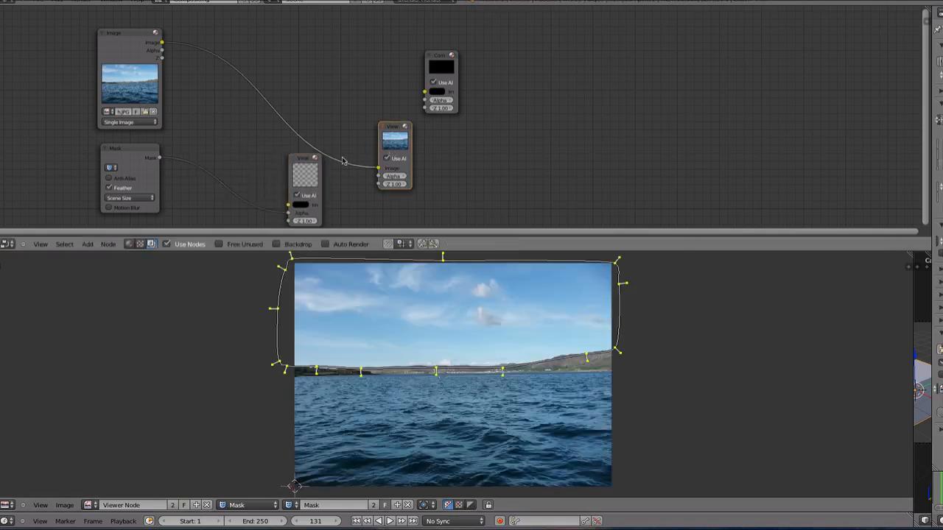
# Step: Make the mask's Viewer active, nudge the Mask node, and rename the mask as SuperFunFunFun
pyautogui.click(310, 177)
pyautogui.moveTo(144, 162); pyautogui.dragTo(140, 159)
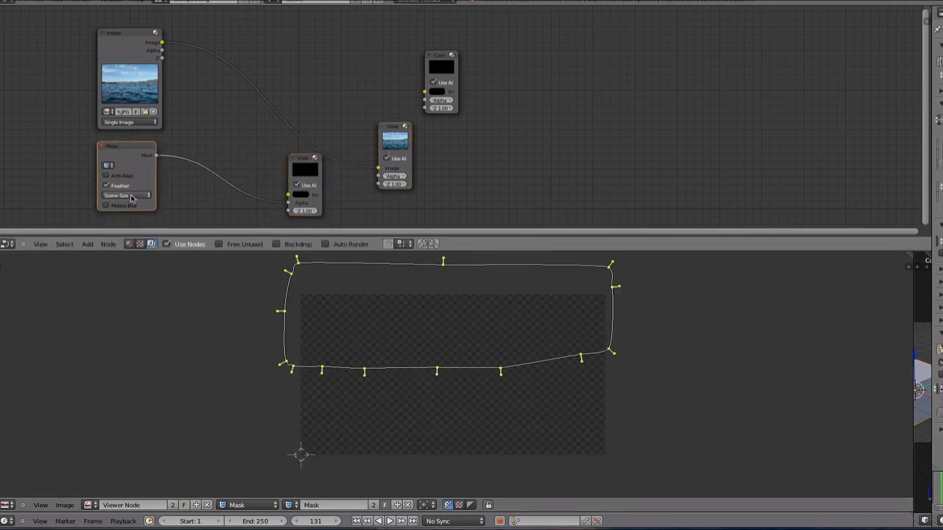
pyautogui.click(107, 166)
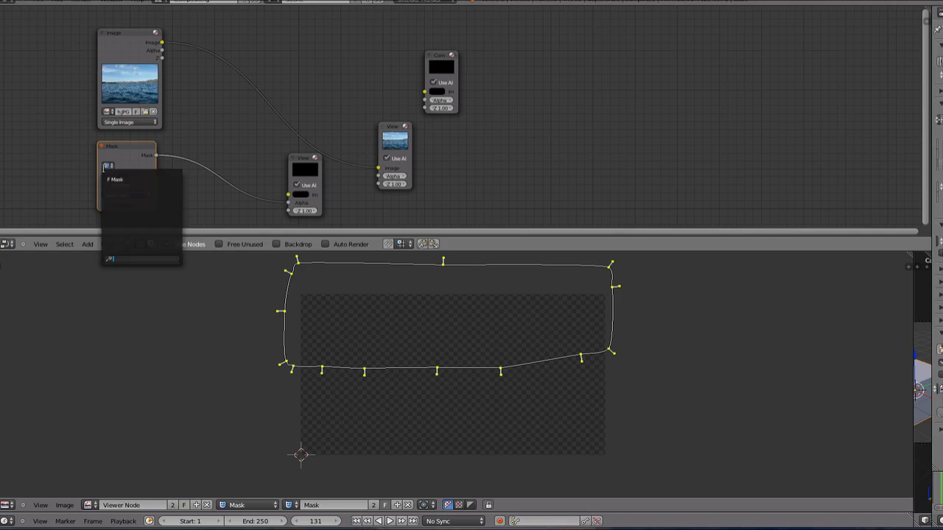
pyautogui.click(141, 179)
pyautogui.doubleClick(326, 504)
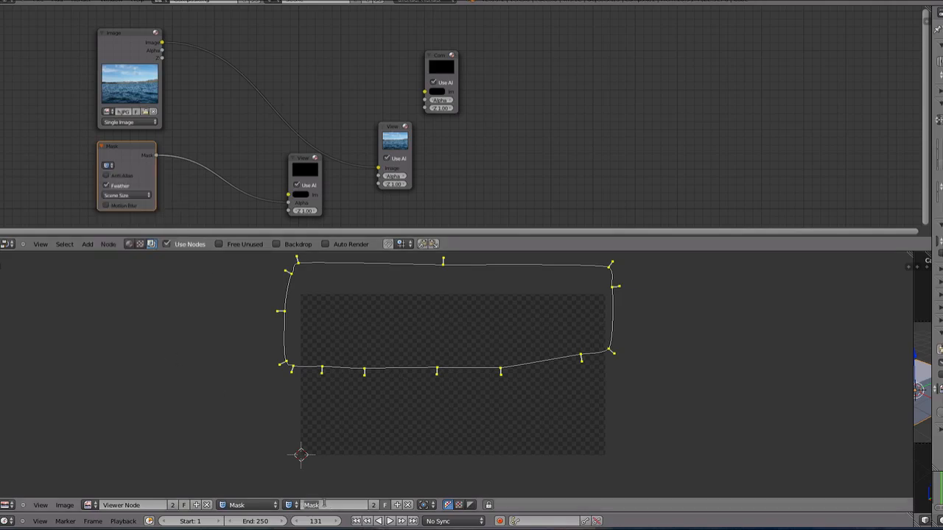
pyautogui.write('SuperFunFunFun')
pyautogui.press('Return')
# Step: Assign the SuperFunFunFun mask to the Mask node and display its Viewer's color without alpha
pyautogui.click(109, 166)
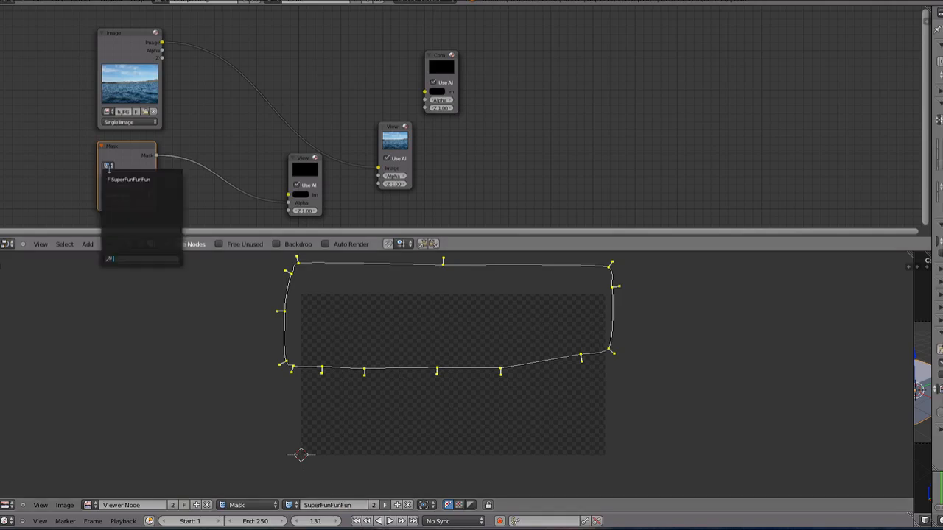
pyautogui.click(122, 184)
pyautogui.click(302, 175)
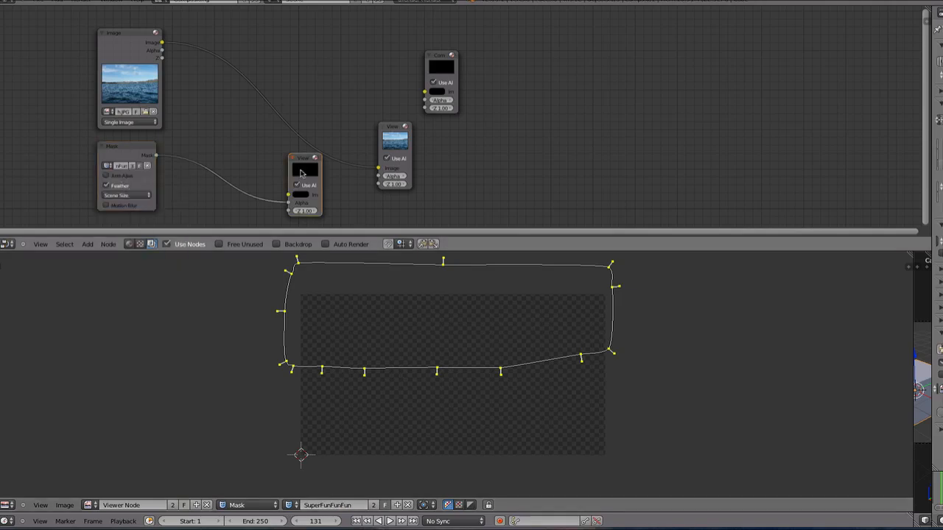
pyautogui.click(288, 504)
pyautogui.click(288, 504)
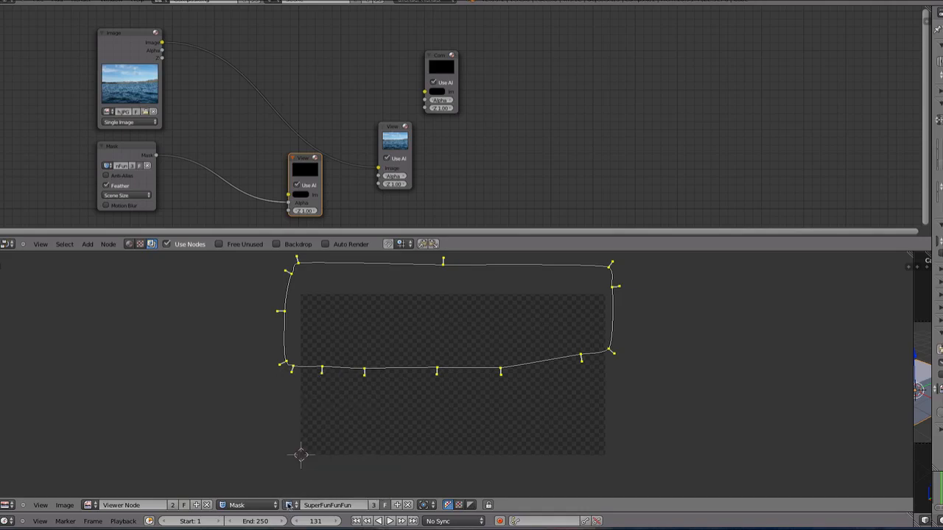
pyautogui.click(288, 505)
pyautogui.click(289, 505)
pyautogui.click(458, 505)
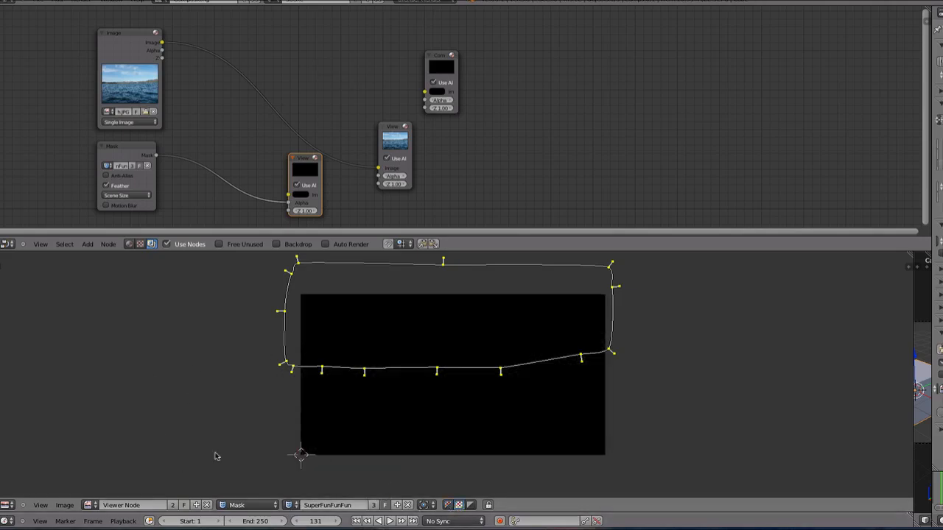
# Step: Nudge the Mask node and reselect Mask mode and the SuperFunFunFun mask for the image editor
pyautogui.moveTo(118, 151)
pyautogui.mouseDown()
pyautogui.moveTo(99, 146)
pyautogui.moveTo(129, 154)
pyautogui.mouseUp()
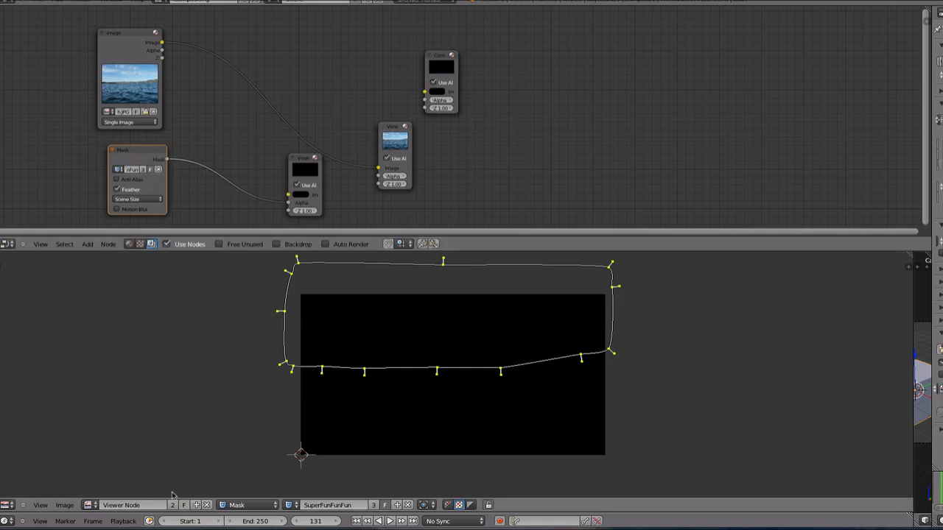
pyautogui.click(236, 505)
pyautogui.click(246, 472)
pyautogui.click(288, 504)
pyautogui.click(289, 505)
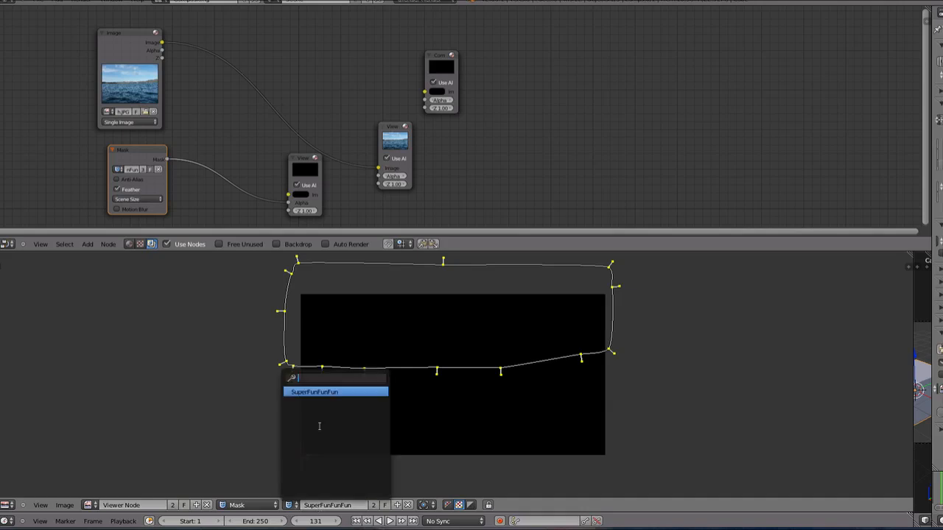
pyautogui.click(320, 392)
pyautogui.click(383, 506)
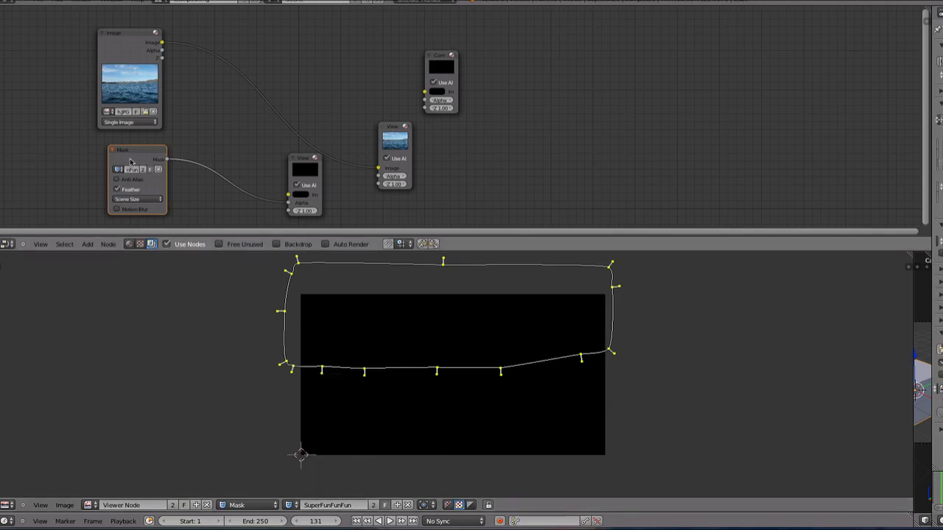
# Step: Replace the Mask node with a new one beneath the Image node and assign it the SuperFunFunFun mask
pyautogui.moveTo(129, 150)
pyautogui.mouseDown()
pyautogui.moveTo(104, 148)
pyautogui.moveTo(114, 145)
pyautogui.mouseUp()
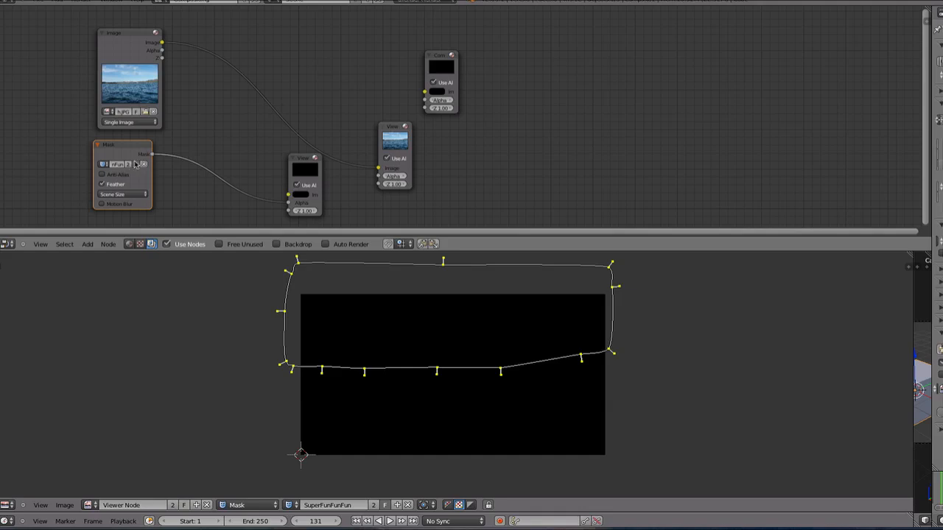
pyautogui.press('x')
pyautogui.hotkey('shift', 'a')
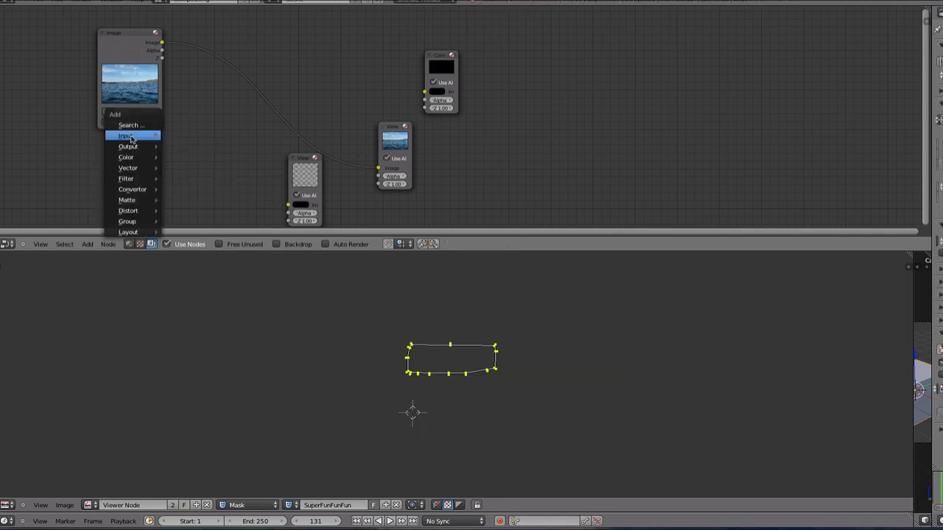
pyautogui.moveTo(131, 138)
pyautogui.click(199, 211)
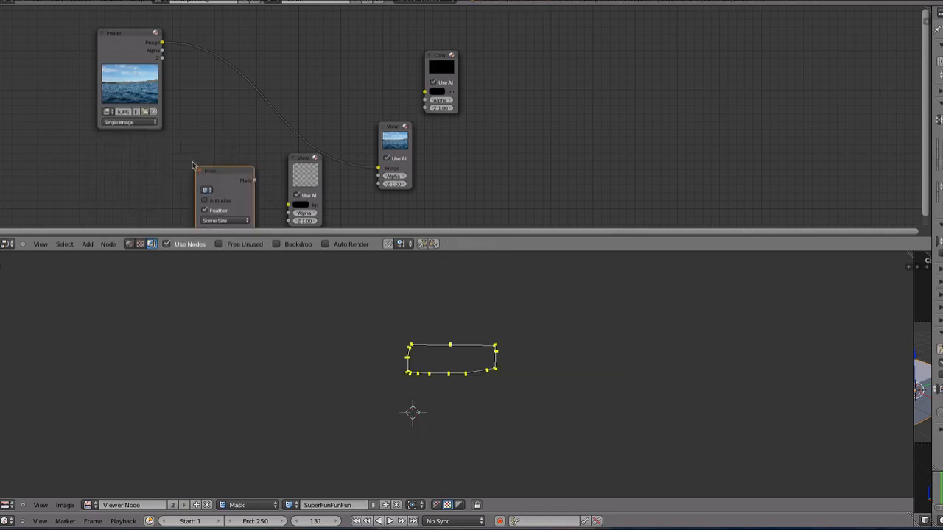
pyautogui.click(103, 139)
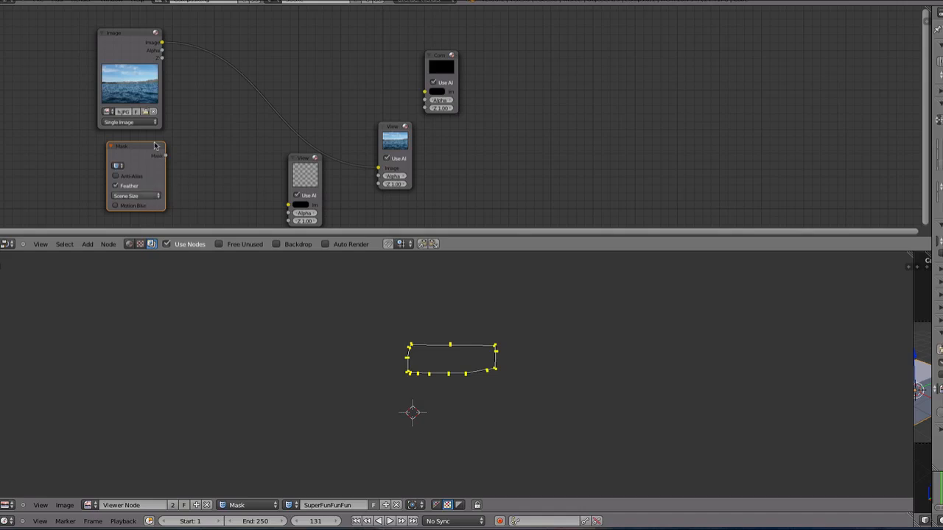
pyautogui.click(118, 165)
pyautogui.click(140, 177)
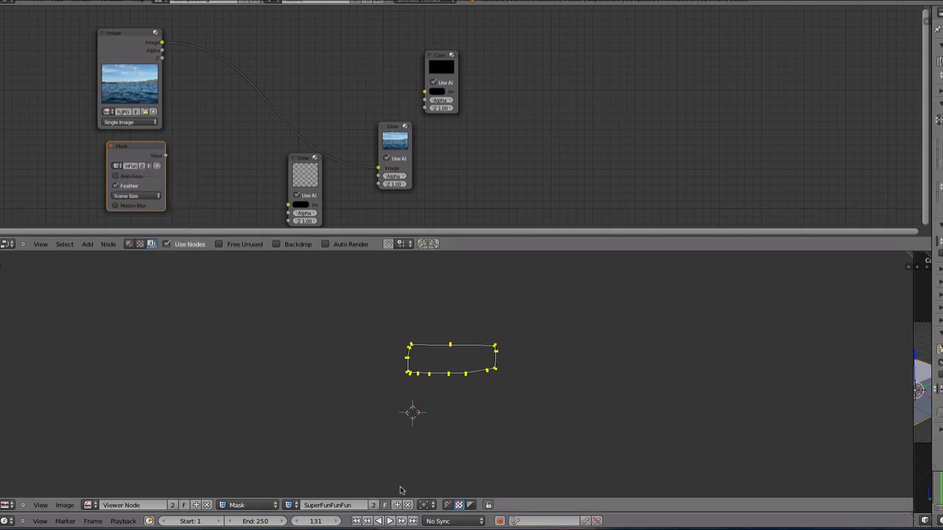
# Step: Set the image editor to View mode and link the Mask node's output to the second Viewer's Image input
pyautogui.click(250, 505)
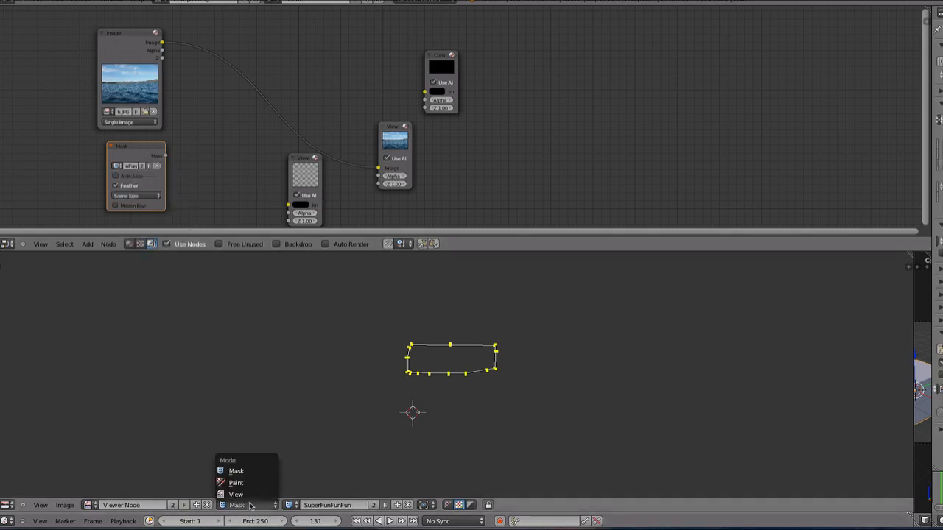
pyautogui.click(243, 494)
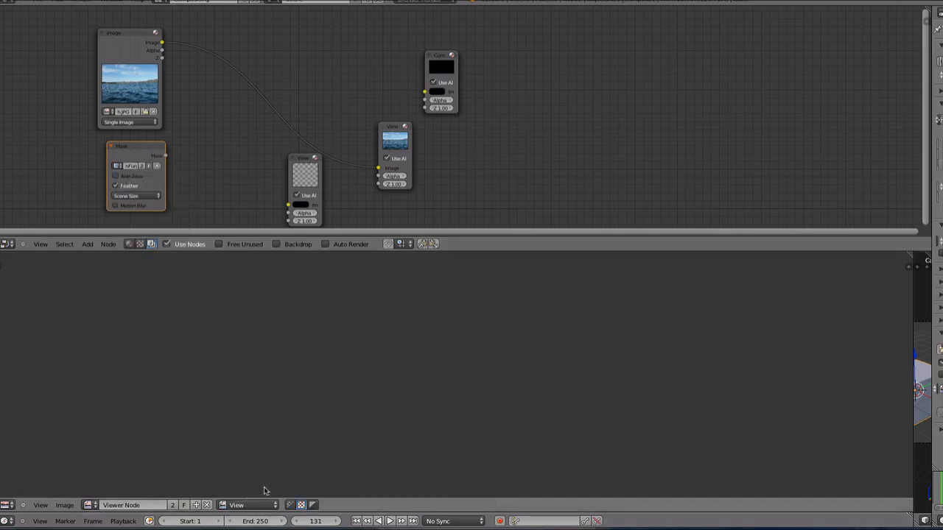
pyautogui.rightClick(386, 153)
pyautogui.moveTo(165, 156); pyautogui.dragTo(289, 195)
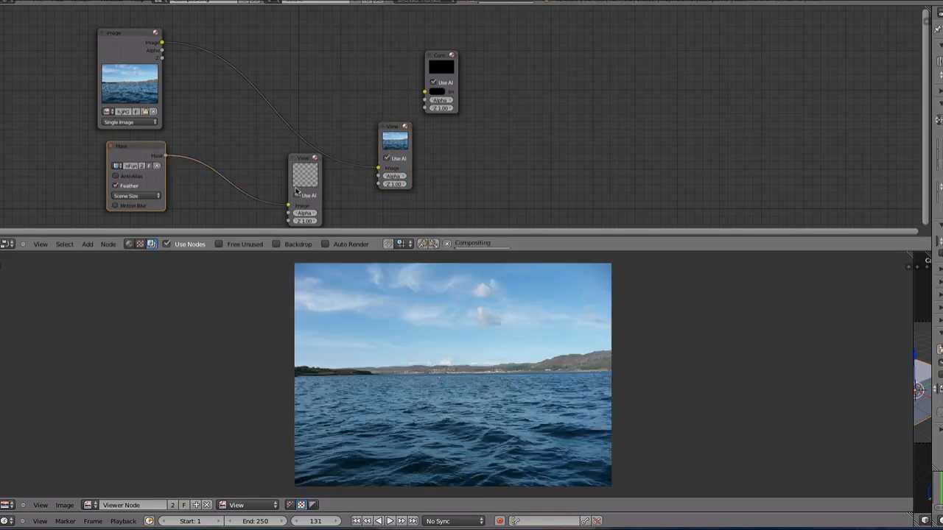
pyautogui.rightClick(136, 158)
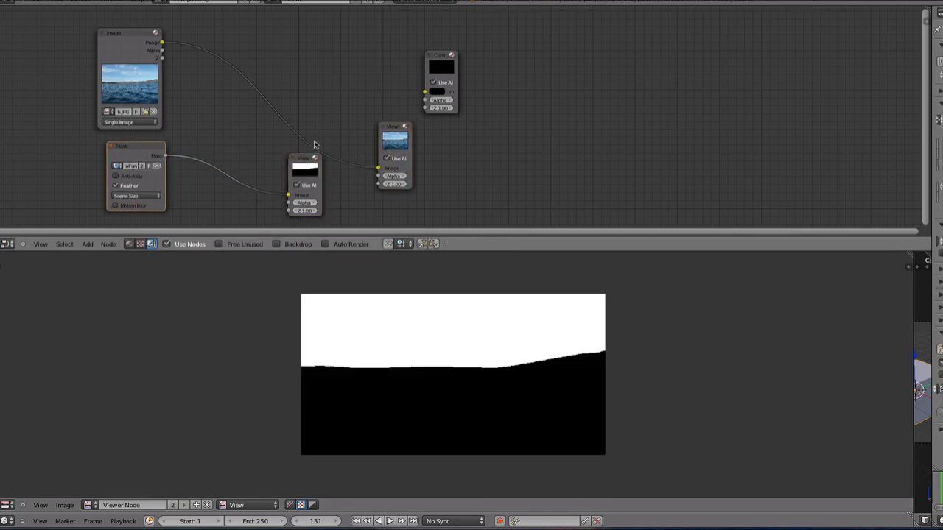
# Step: Alternate the display between the photo's Viewer and the mask's Viewer, nudging the Mask node and its Viewer
pyautogui.rightClick(386, 146)
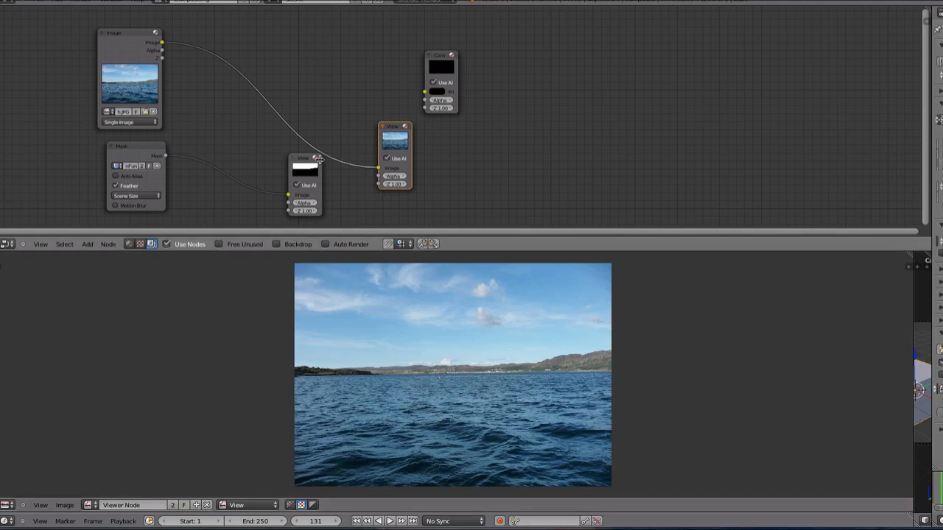
pyautogui.rightClick(311, 189)
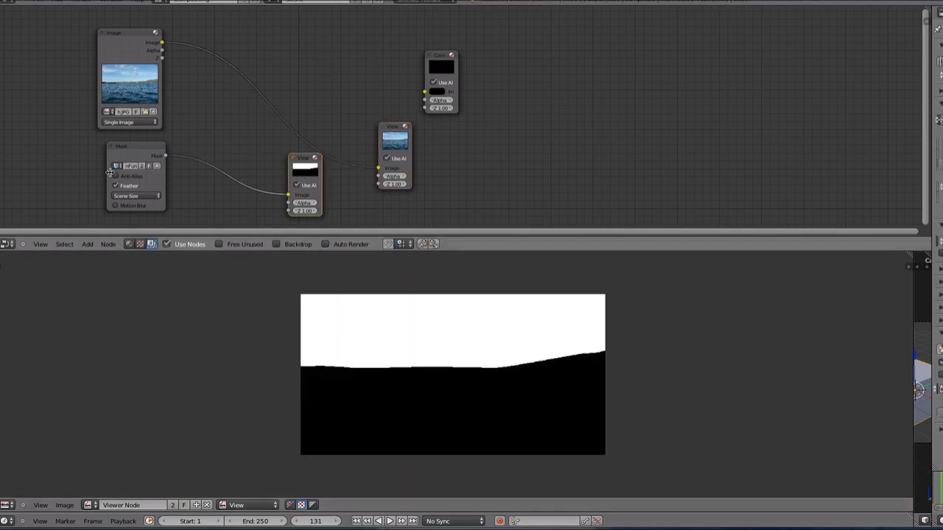
pyautogui.moveTo(132, 151); pyautogui.dragTo(128, 145, button='right')
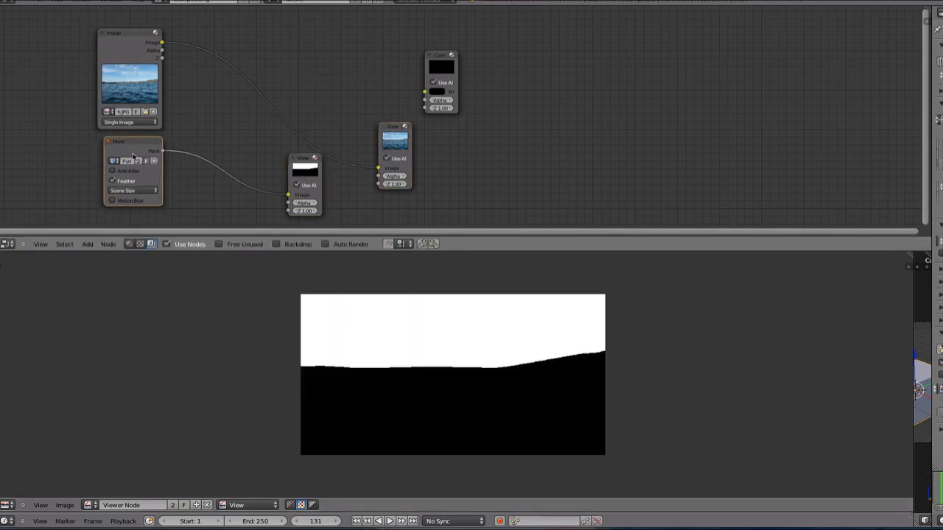
pyautogui.rightClick(395, 148)
pyautogui.rightClick(305, 183)
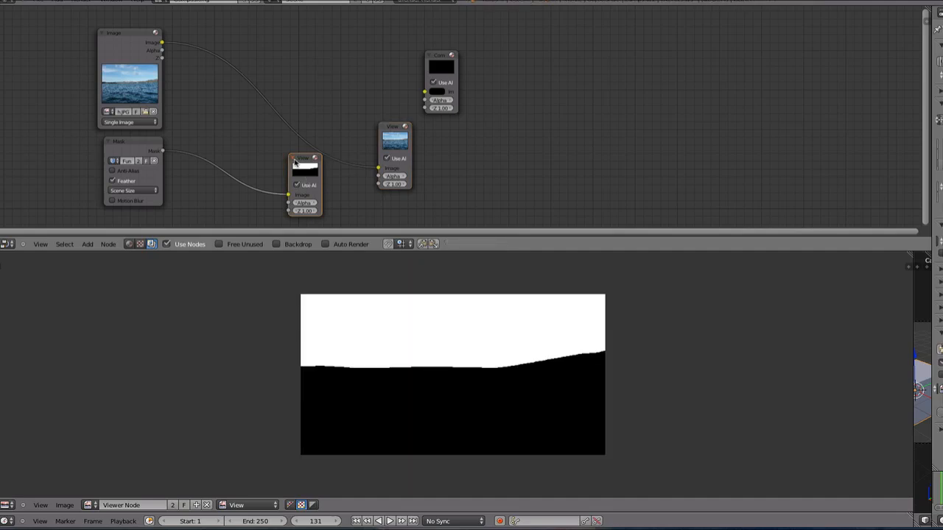
pyautogui.moveTo(296, 163); pyautogui.dragTo(288, 164, button='right')
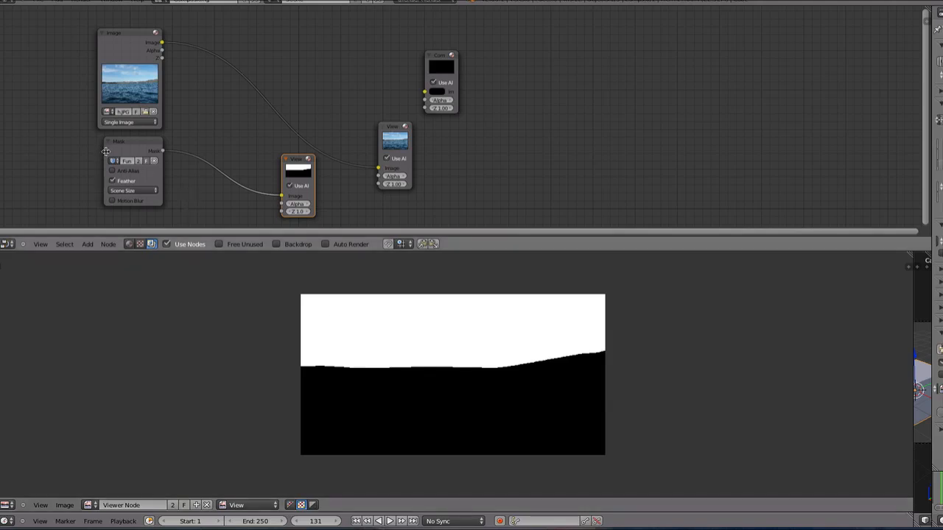
# Step: Return the image editor to Mask mode and widen the feather outward around the sky mask
pyautogui.rightClick(117, 156)
pyautogui.click(248, 505)
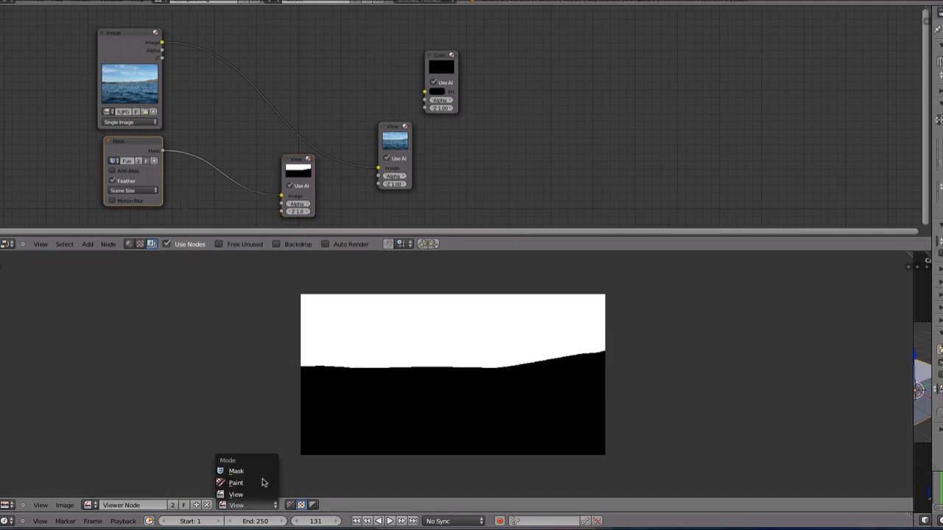
pyautogui.click(237, 472)
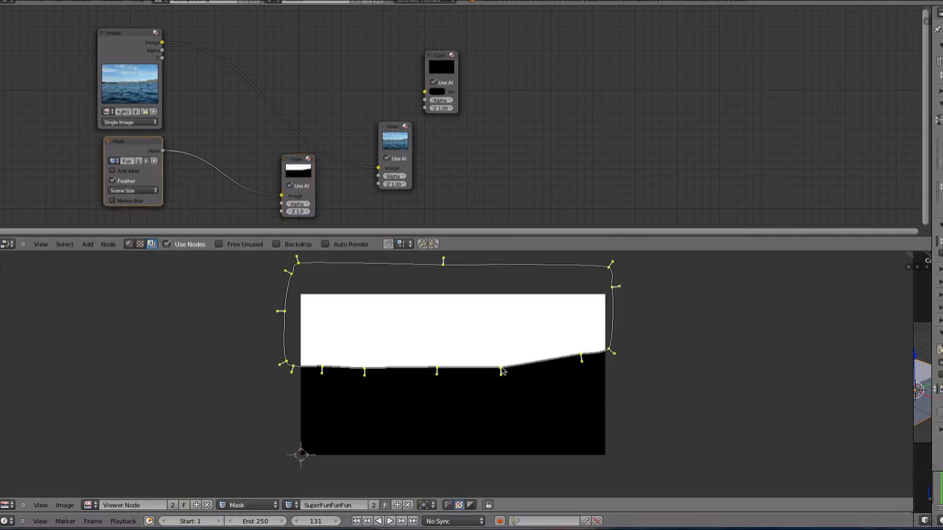
pyautogui.moveTo(502, 368); pyautogui.dragTo(506, 453)
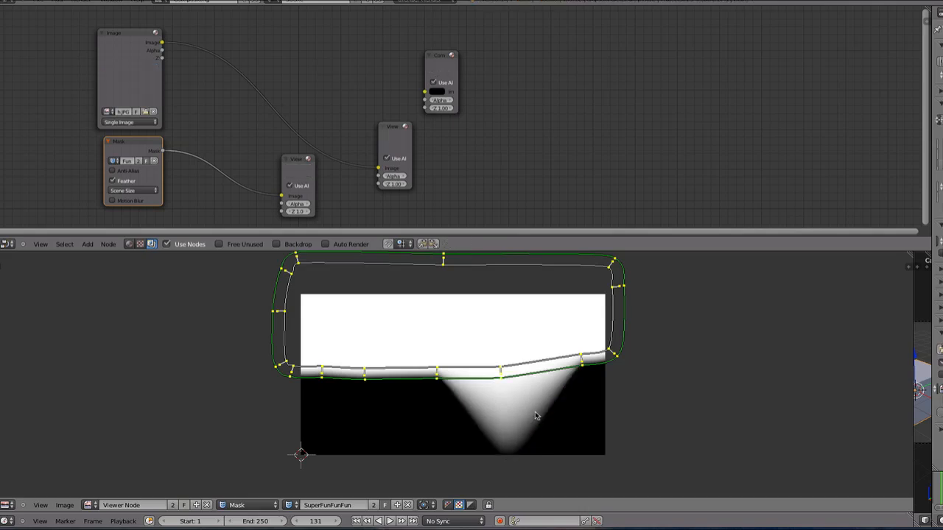
# Step: Shift the Image and Mask nodes slightly and make the original Viewer active to display the photo
pyautogui.click(131, 63)
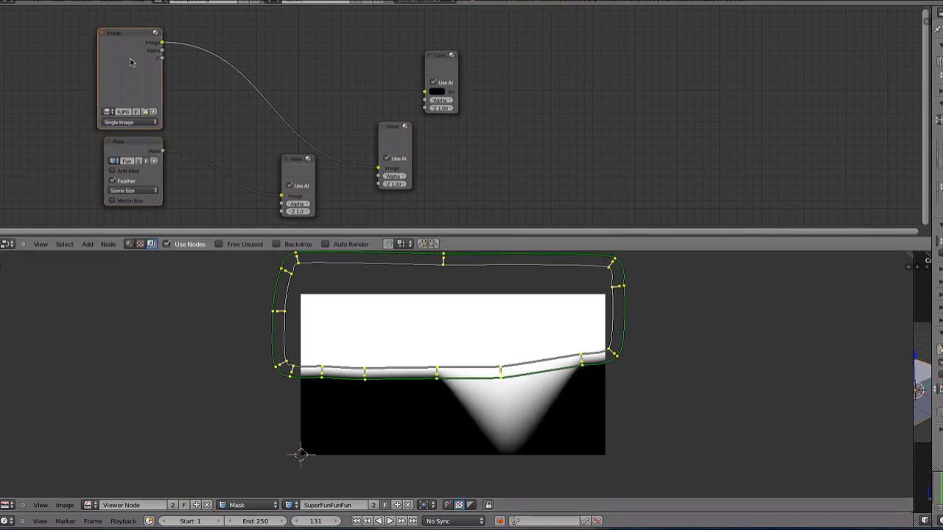
pyautogui.moveTo(136, 58); pyautogui.dragTo(117, 55)
pyautogui.click(113, 109)
pyautogui.click(125, 125)
pyautogui.moveTo(131, 142)
pyautogui.mouseDown()
pyautogui.moveTo(106, 140)
pyautogui.moveTo(120, 146)
pyautogui.mouseUp()
pyautogui.click(404, 137)
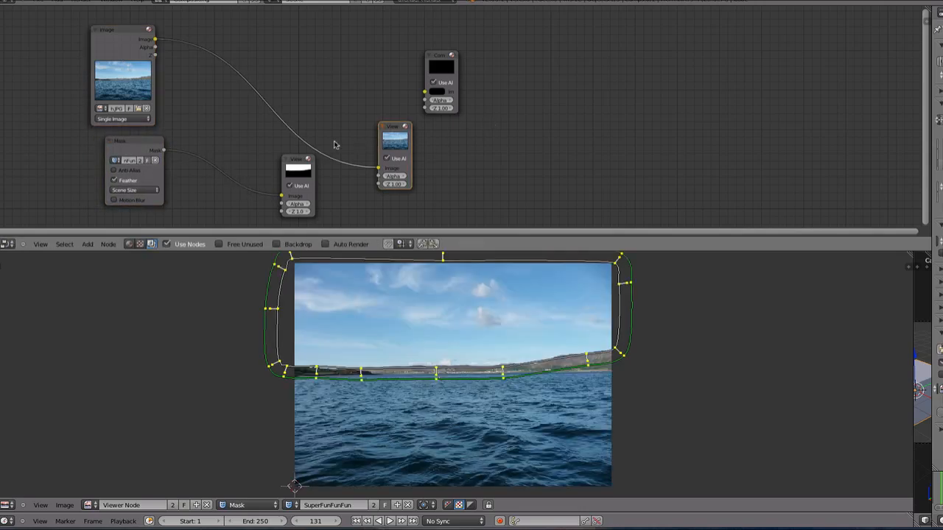
# Step: Insert an RGB Curves node on the link between the Image node and the photo's Viewer
pyautogui.click(139, 67)
pyautogui.hotkey('shift', 'a')
pyautogui.moveTo(189, 114)
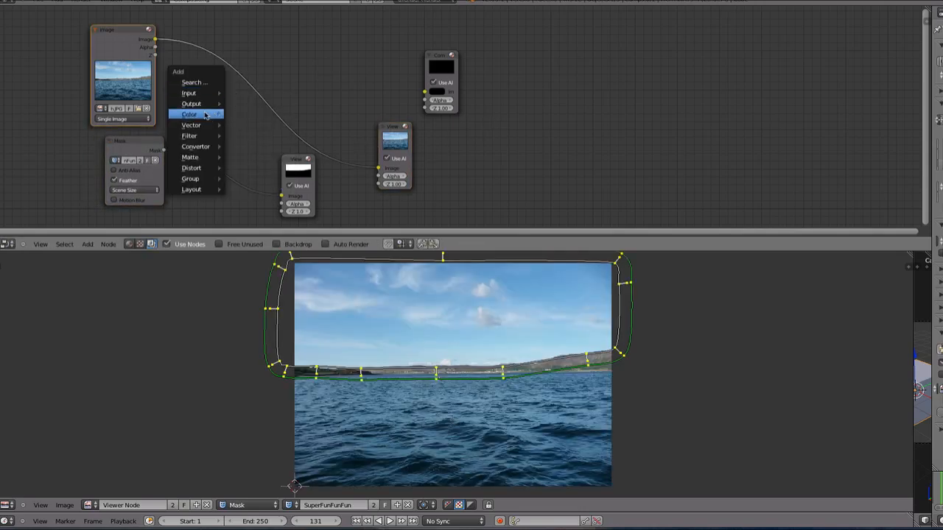
pyautogui.click(255, 114)
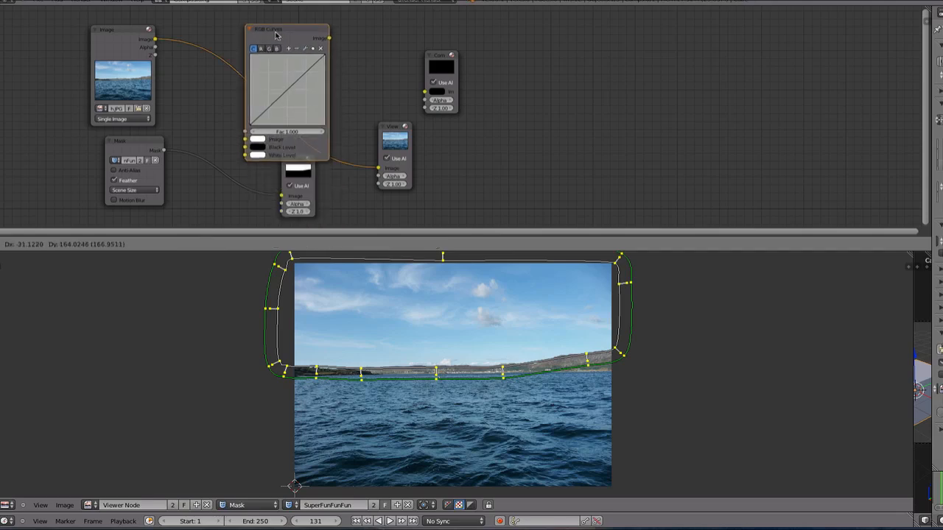
pyautogui.click(279, 37)
# Step: Pull the green curve down to a point at about X 0.60, Y 0.41 and move the RGB Curves node clear of the mask's Viewer
pyautogui.moveTo(292, 63); pyautogui.dragTo(295, 101)
pyautogui.click(269, 49)
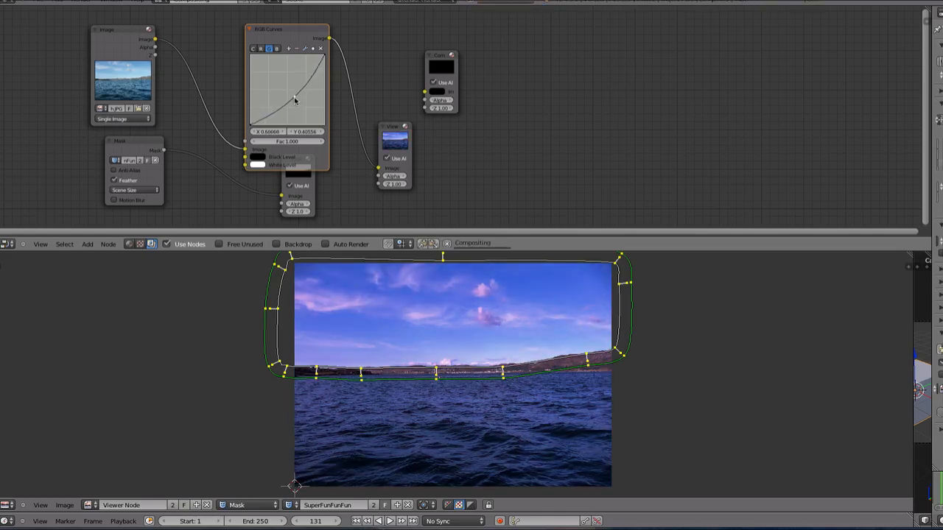
pyautogui.click(246, 28)
pyautogui.click(250, 29)
pyautogui.moveTo(269, 35); pyautogui.dragTo(260, 6)
# Step: Move the Mask node farther from its Viewer and compare the mask with the color-adjusted photo
pyautogui.click(293, 185)
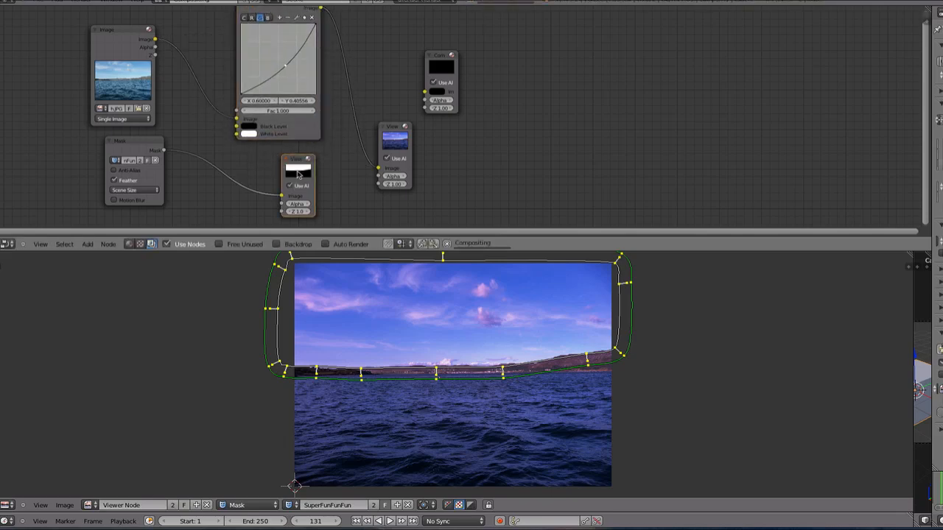
pyautogui.moveTo(142, 151); pyautogui.dragTo(92, 146)
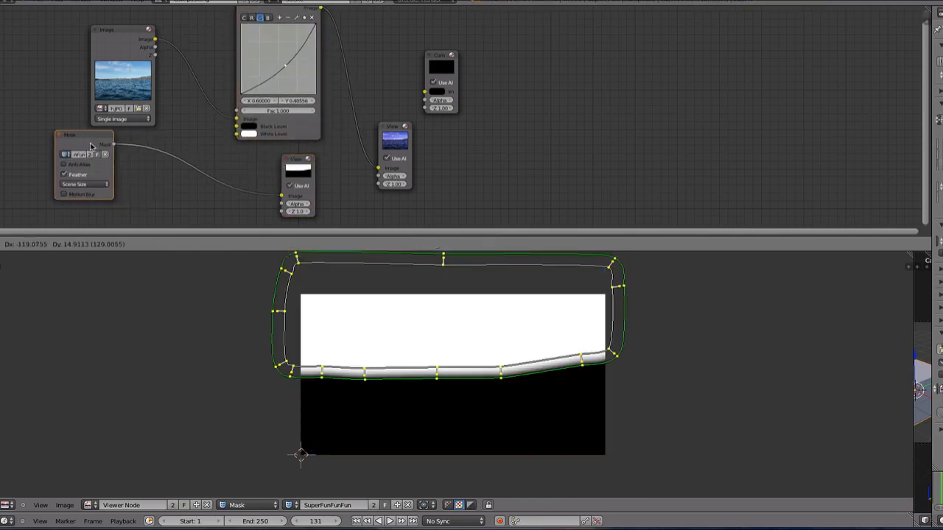
pyautogui.click(386, 147)
pyautogui.click(300, 175)
pyautogui.click(387, 141)
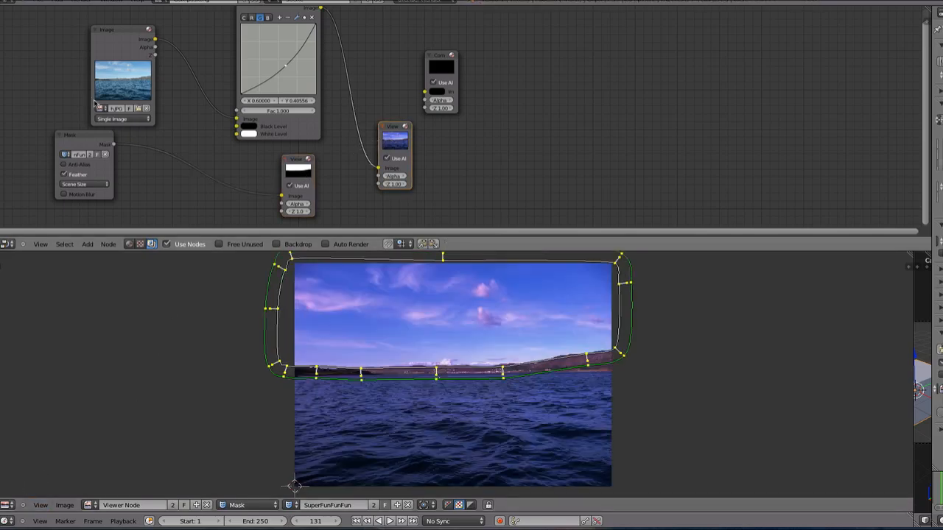
# Step: Link the Mask output to the RGB Curves Fac input, turn off Feather on the Mask node and shift that node slightly
pyautogui.moveTo(113, 144); pyautogui.dragTo(236, 111)
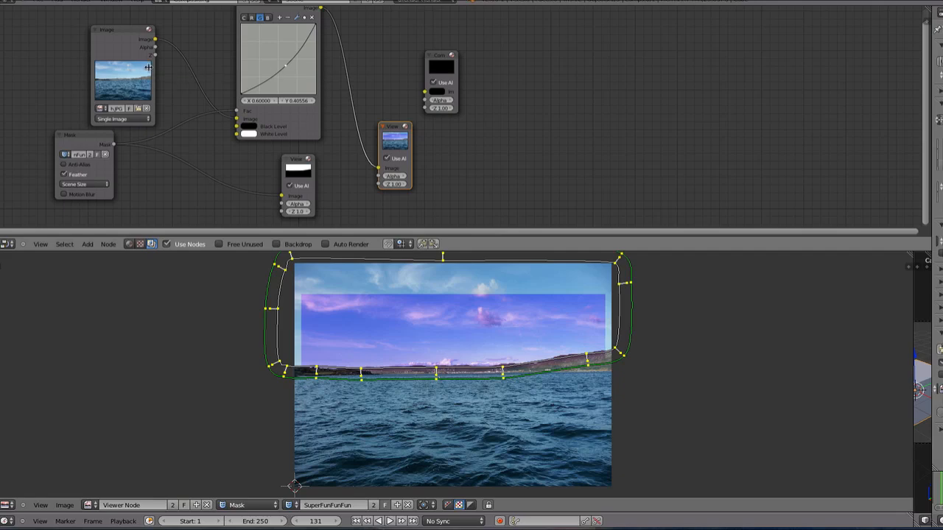
pyautogui.click(100, 174)
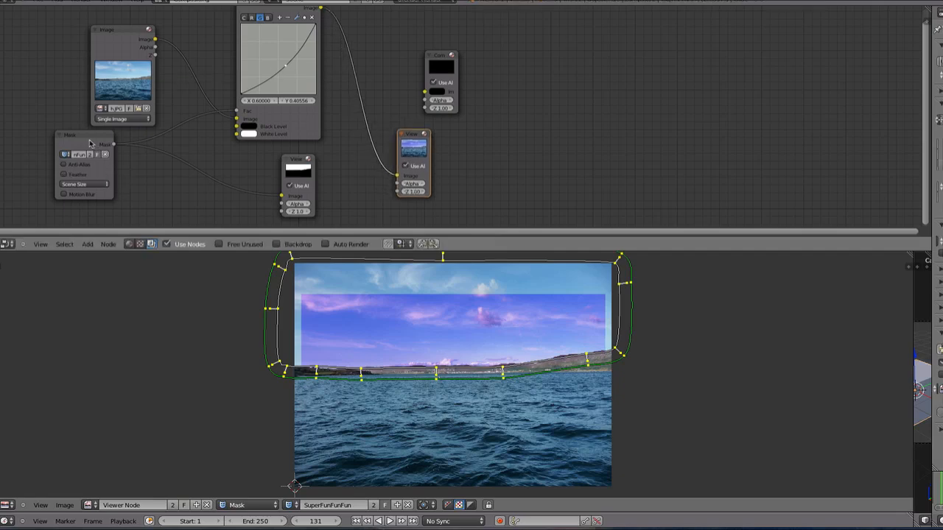
pyautogui.moveTo(90, 143); pyautogui.dragTo(108, 146)
# Step: Set the Mask node's size source to Fixed, briefly trying Fixed/Scene for comparison
pyautogui.click(114, 192)
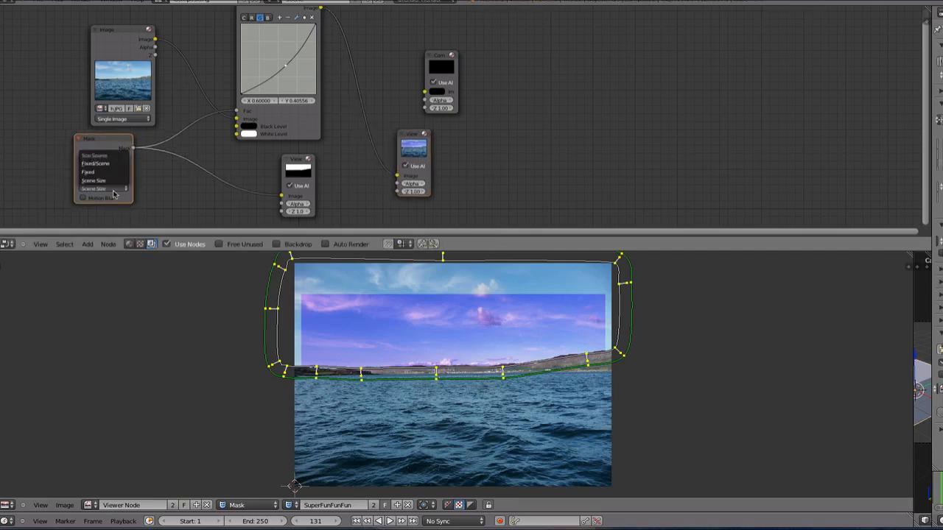
pyautogui.click(109, 171)
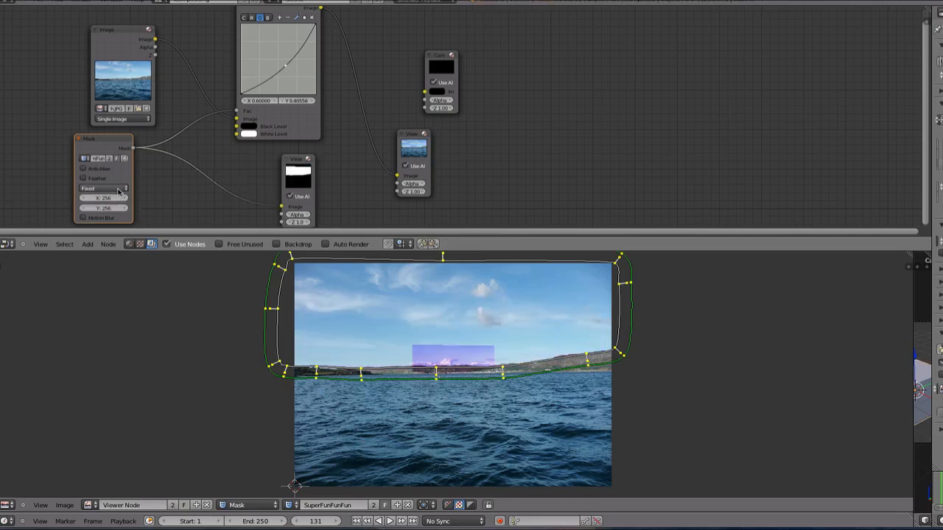
pyautogui.click(116, 188)
pyautogui.click(111, 172)
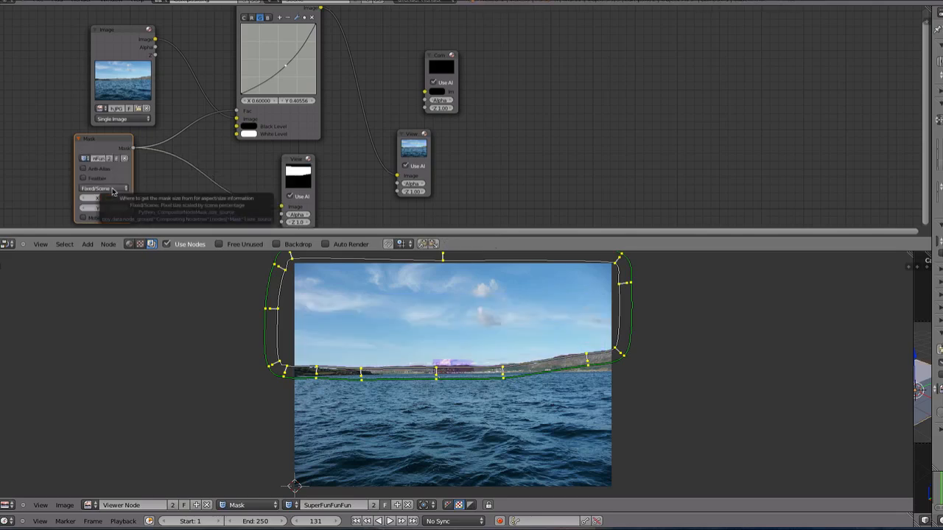
pyautogui.click(113, 189)
pyautogui.click(111, 172)
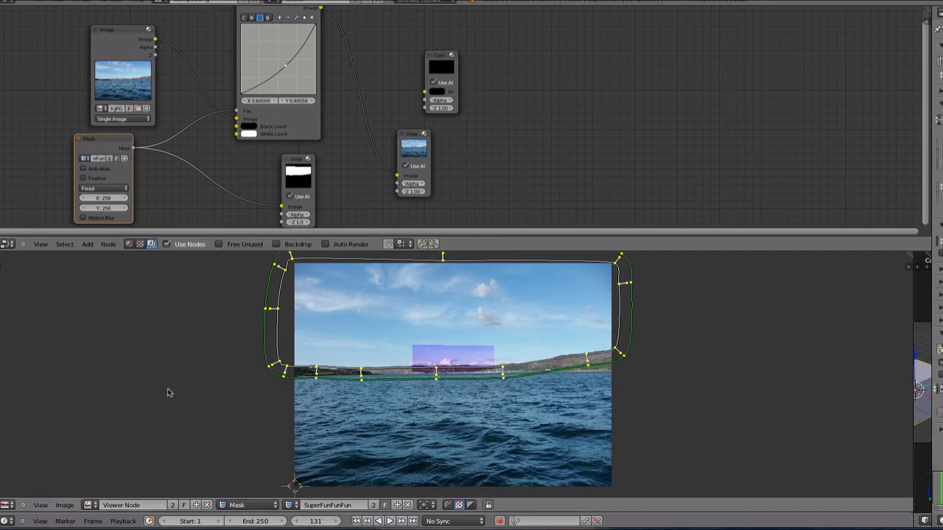
# Step: Look up the photo's size in the image properties and set the fixed mask size to X 1000, Y 750
pyautogui.press('n')
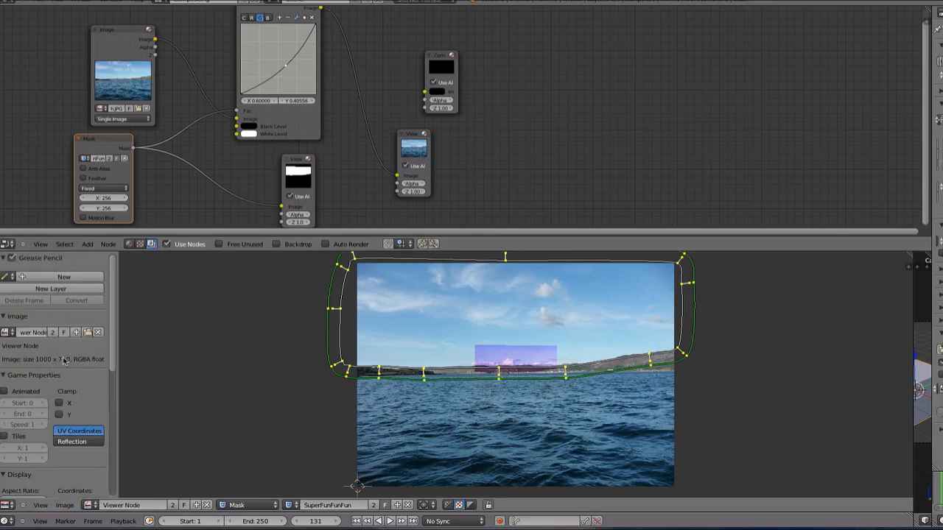
pyautogui.click(102, 199)
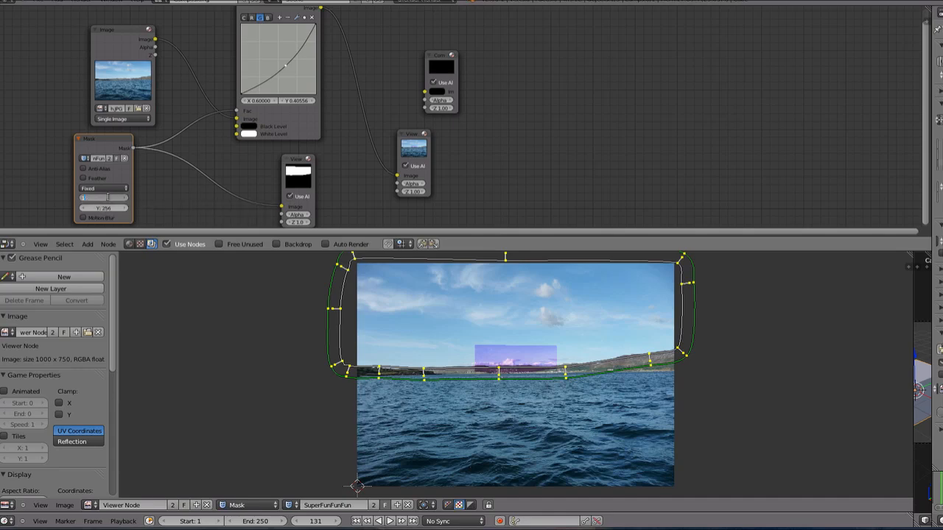
pyautogui.write('1000')
pyautogui.press('Return')
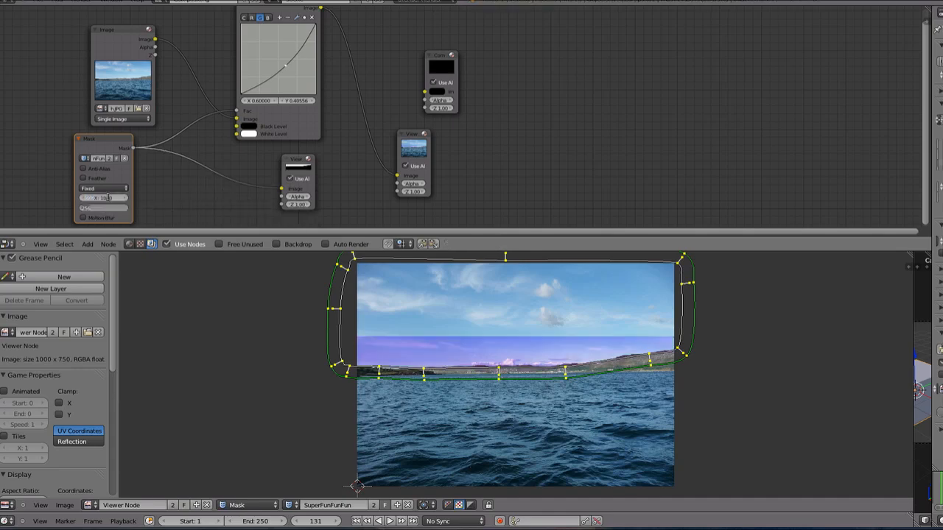
pyautogui.write('750')
pyautogui.press('Return')
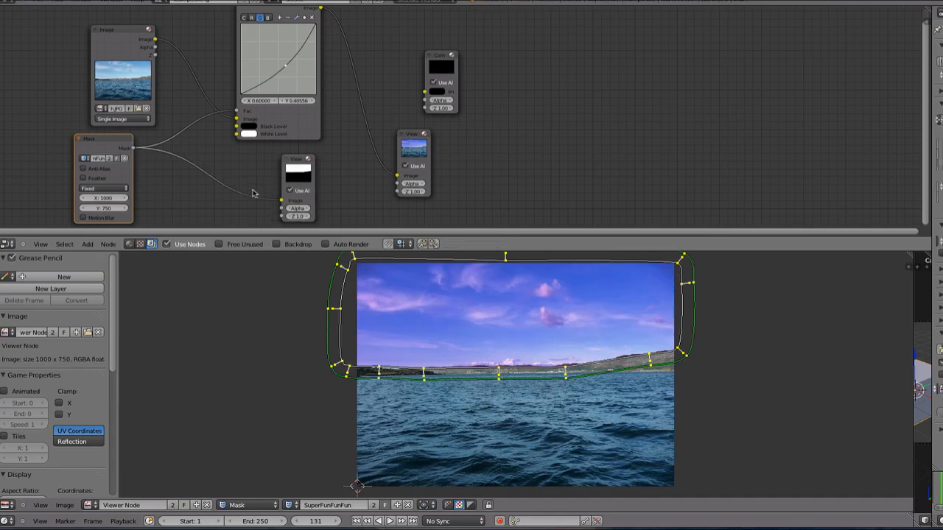
pyautogui.click(83, 146)
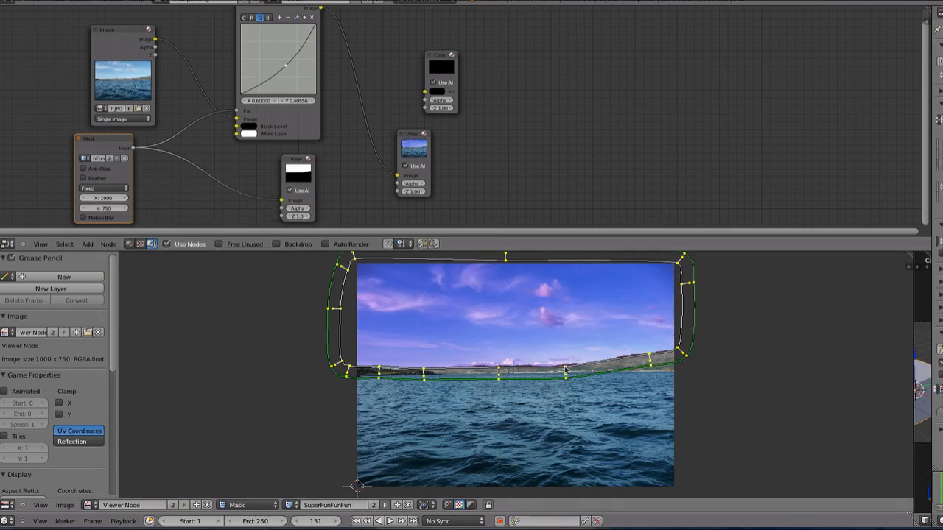
# Step: Adjust the mask's lower points along the horizon, trying one far down in the water before placing it back at the shoreline
pyautogui.moveTo(566, 368)
pyautogui.mouseDown()
pyautogui.moveTo(568, 350)
pyautogui.moveTo(571, 368)
pyautogui.mouseUp()
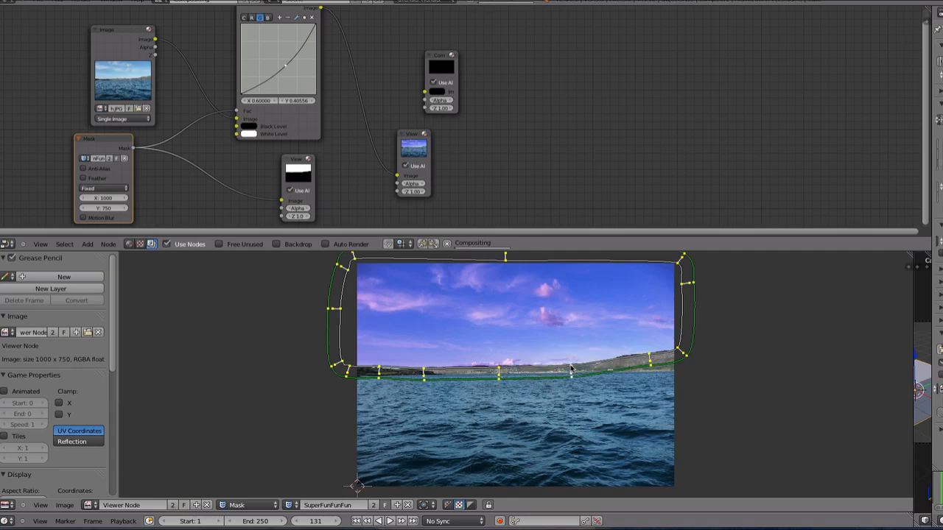
pyautogui.moveTo(650, 359); pyautogui.dragTo(652, 365)
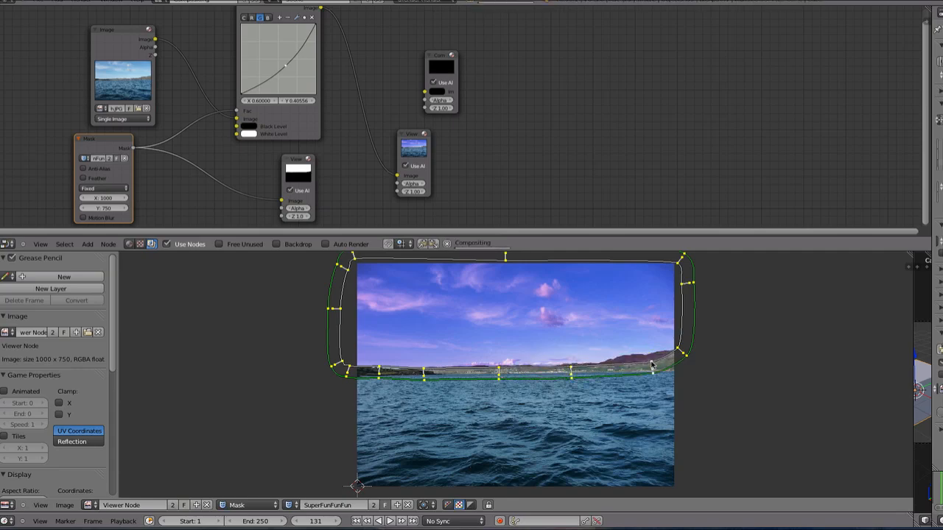
pyautogui.moveTo(379, 368); pyautogui.dragTo(360, 494)
pyautogui.click(247, 506)
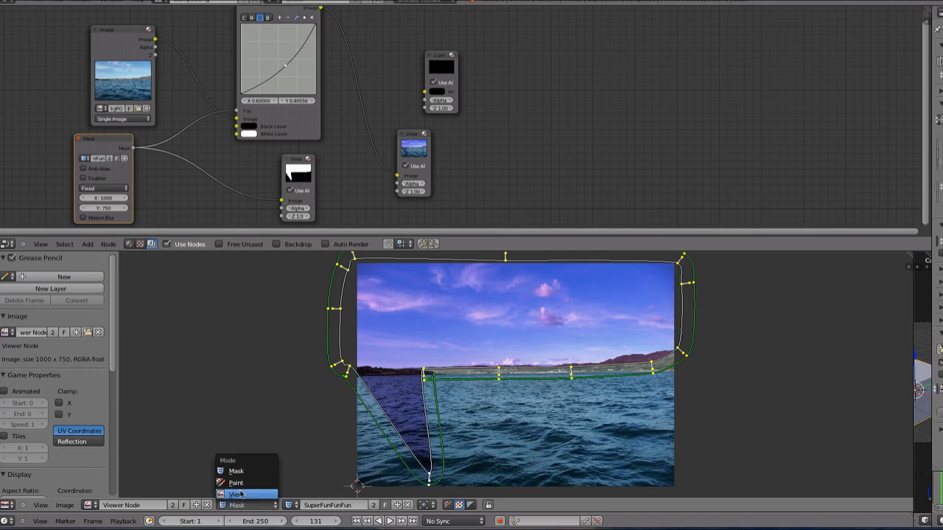
pyautogui.moveTo(435, 481); pyautogui.dragTo(398, 373)
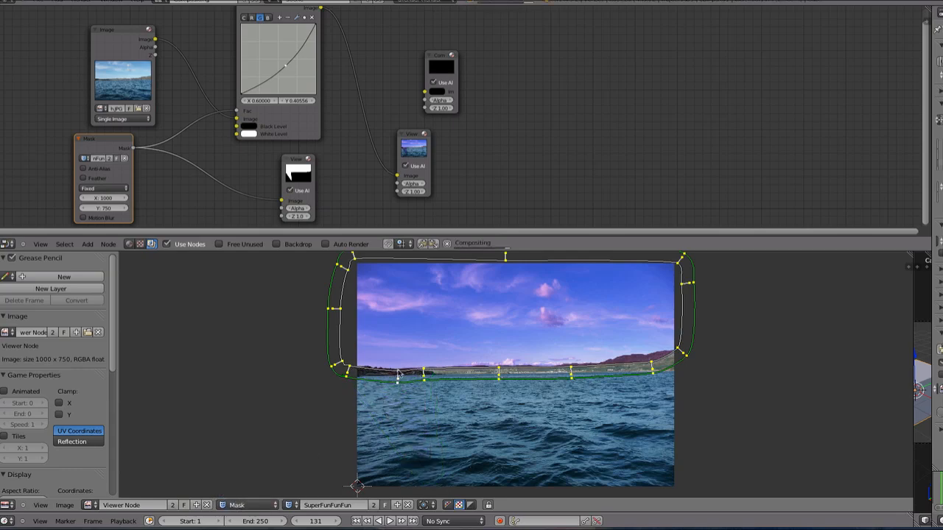
# Step: Switch the image editor to View mode and move the Image and Mask nodes farther away from the RGB Curves node
pyautogui.click(259, 507)
pyautogui.click(251, 493)
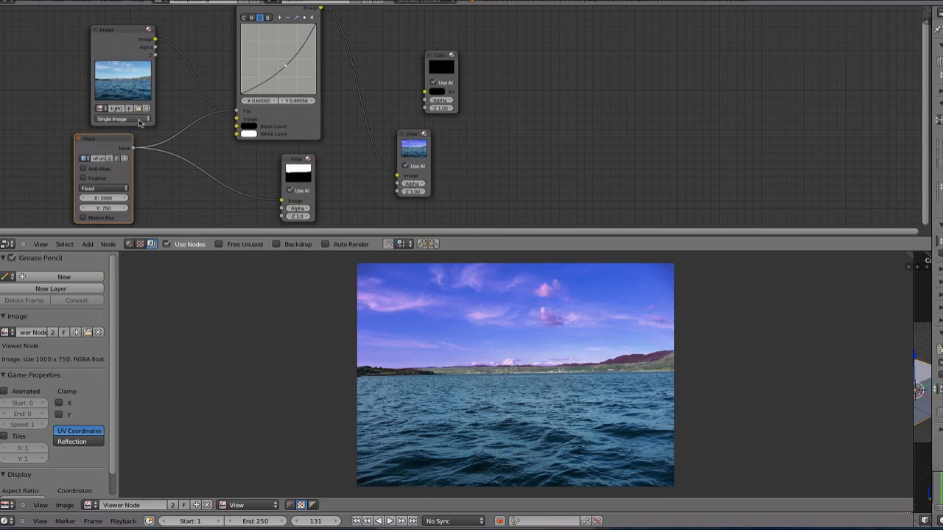
pyautogui.moveTo(118, 50); pyautogui.dragTo(84, 41)
pyautogui.moveTo(105, 146); pyautogui.dragTo(61, 146)
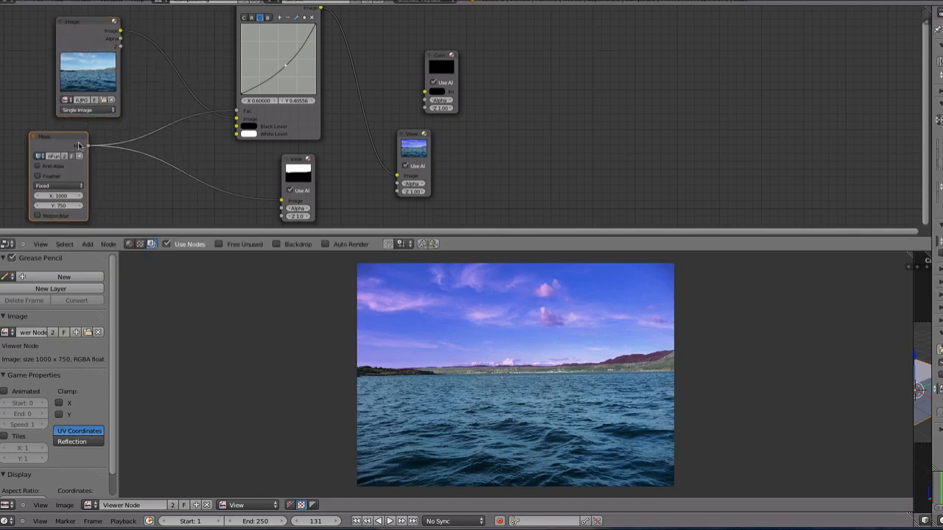
# Step: Add a Blur node, link the Mask output into its Image input and its output to the RGB Curves Fac
pyautogui.hotkey('shift', 'a')
pyautogui.moveTo(77, 171)
pyautogui.click(124, 174)
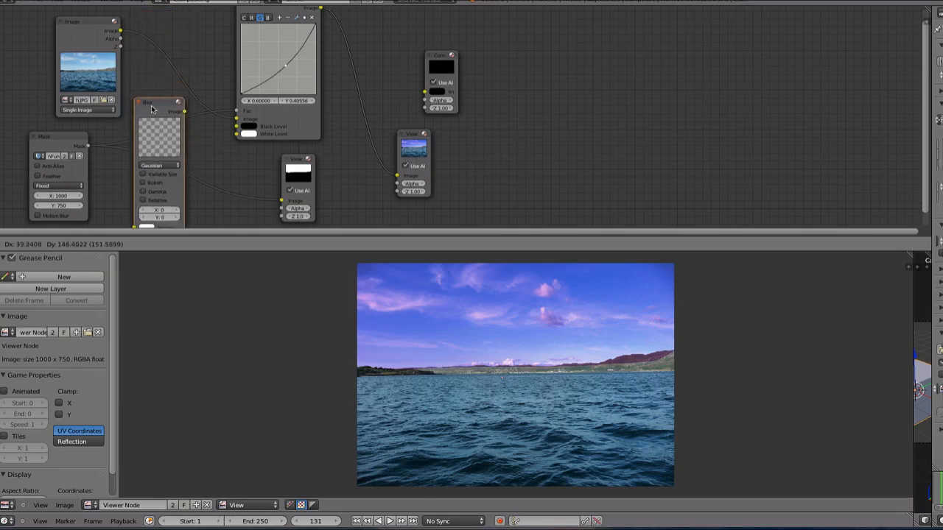
pyautogui.click(150, 67)
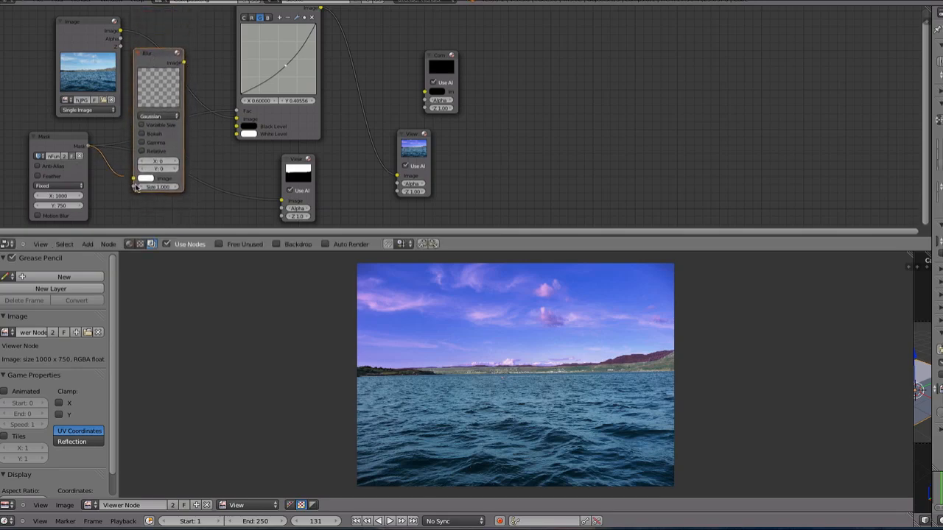
pyautogui.moveTo(135, 187); pyautogui.dragTo(134, 180)
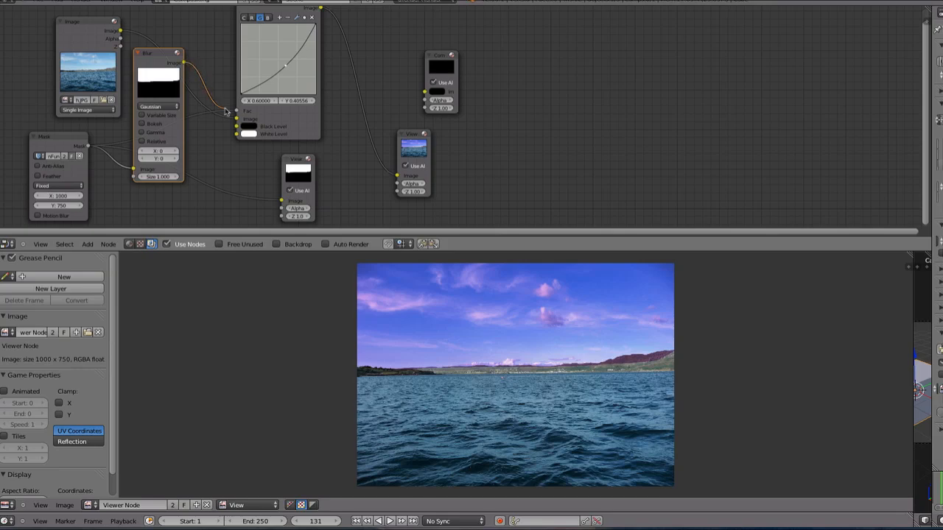
pyautogui.moveTo(225, 112); pyautogui.dragTo(236, 111)
pyautogui.moveTo(157, 68); pyautogui.dragTo(165, 76)
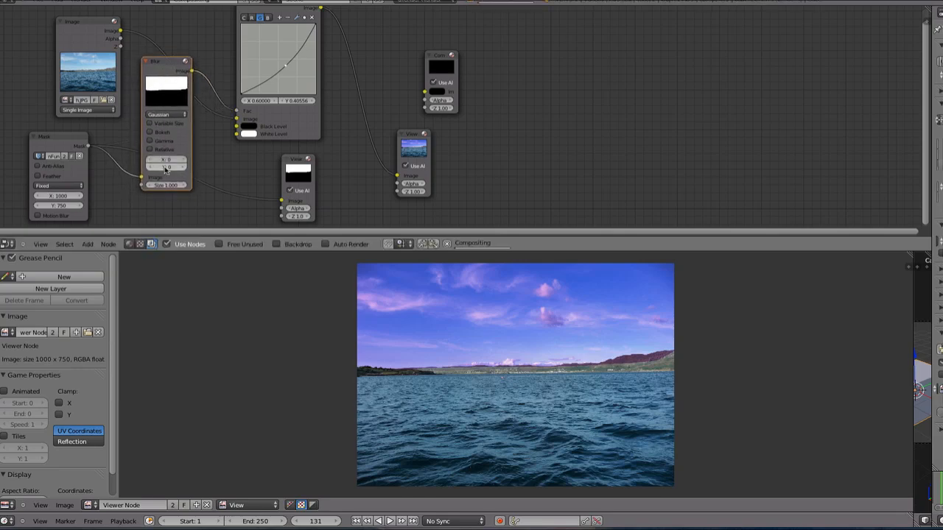
# Step: Set the Blur node's Y size to 60 after trying 40, and lower the green curve point to about X 0.68, Y 0.21
pyautogui.click(166, 168)
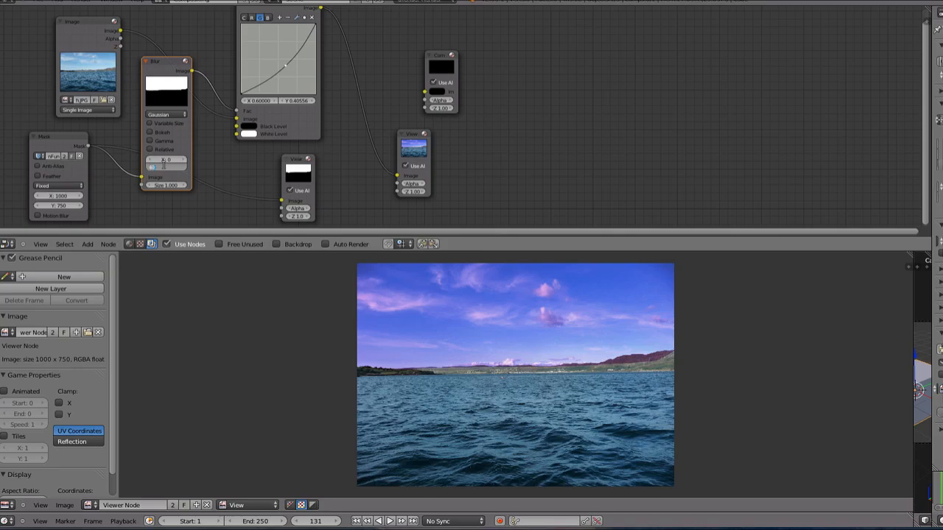
pyautogui.write('40')
pyautogui.press('Return')
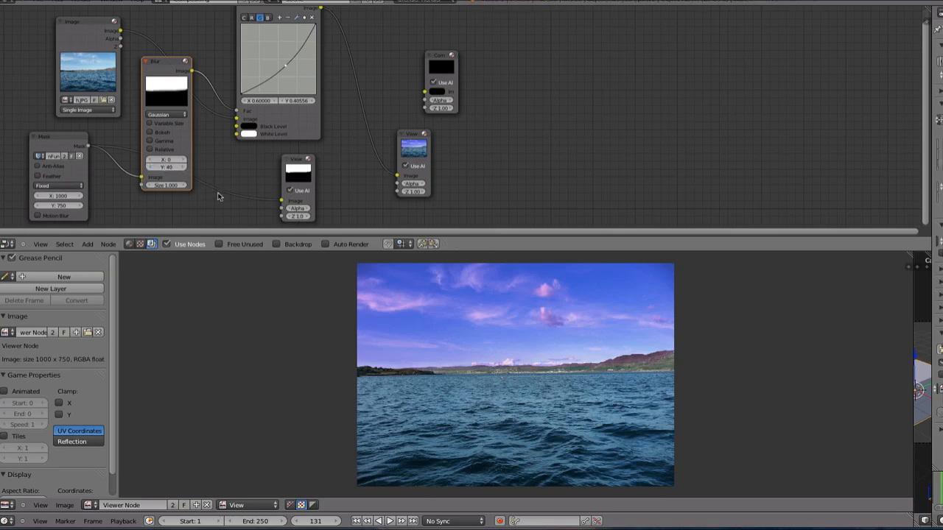
pyautogui.click(167, 168)
pyautogui.write('60')
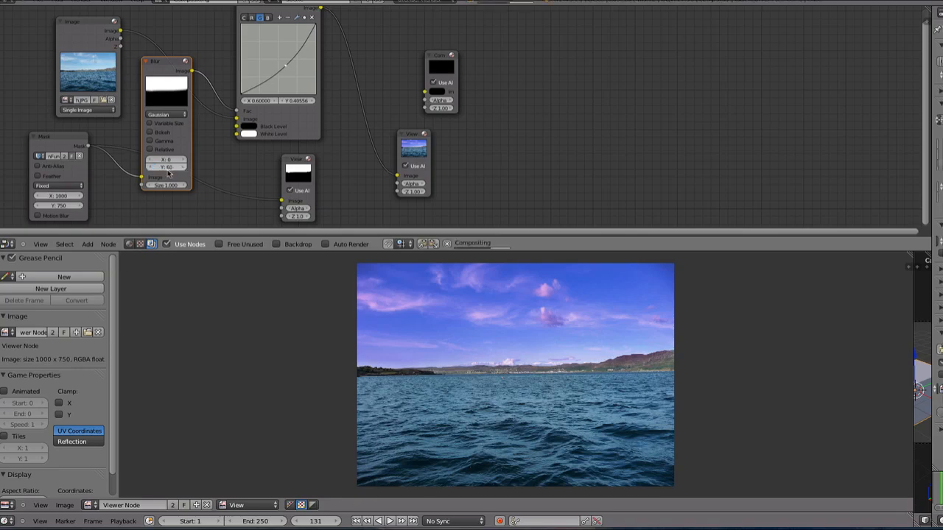
pyautogui.press('Return')
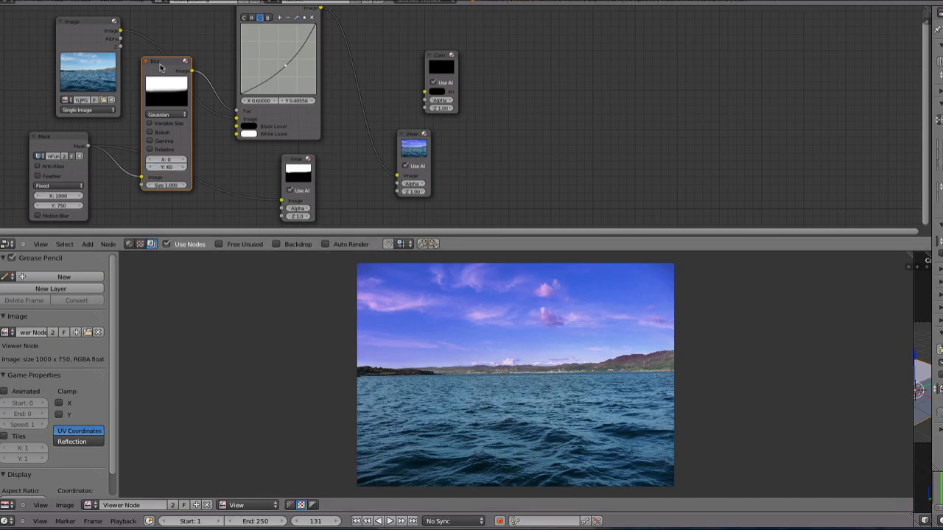
pyautogui.moveTo(285, 66)
pyautogui.mouseDown()
pyautogui.moveTo(280, 56)
pyautogui.moveTo(274, 74)
pyautogui.moveTo(280, 64)
pyautogui.moveTo(293, 78)
pyautogui.mouseUp()
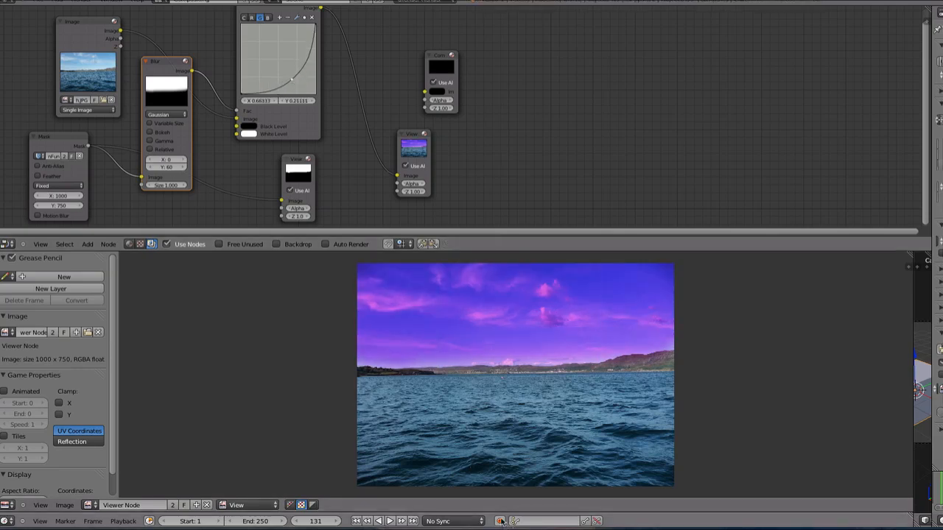
# Step: Return the image editor to Mask mode, enable automatic keyframe insertion and enlarge the timeline
pyautogui.click(251, 506)
pyautogui.click(249, 470)
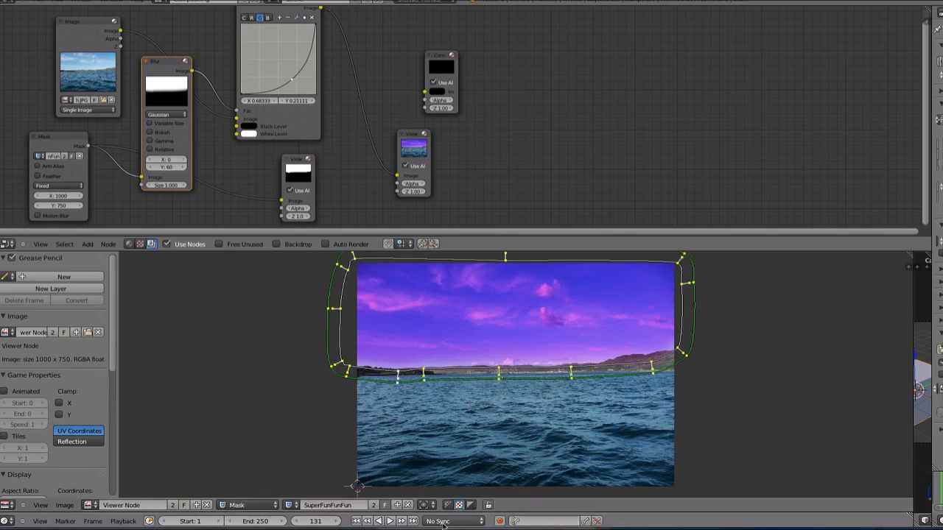
pyautogui.click(500, 522)
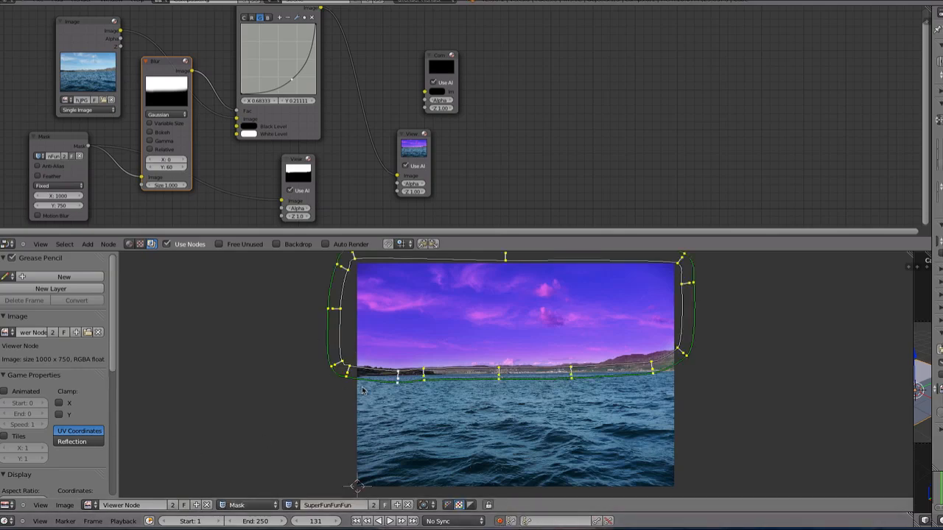
pyautogui.moveTo(548, 513); pyautogui.dragTo(549, 488)
# Step: Go to frame 1 and move the middle point of the mask's left edge inward over the sky
pyautogui.click(23, 500)
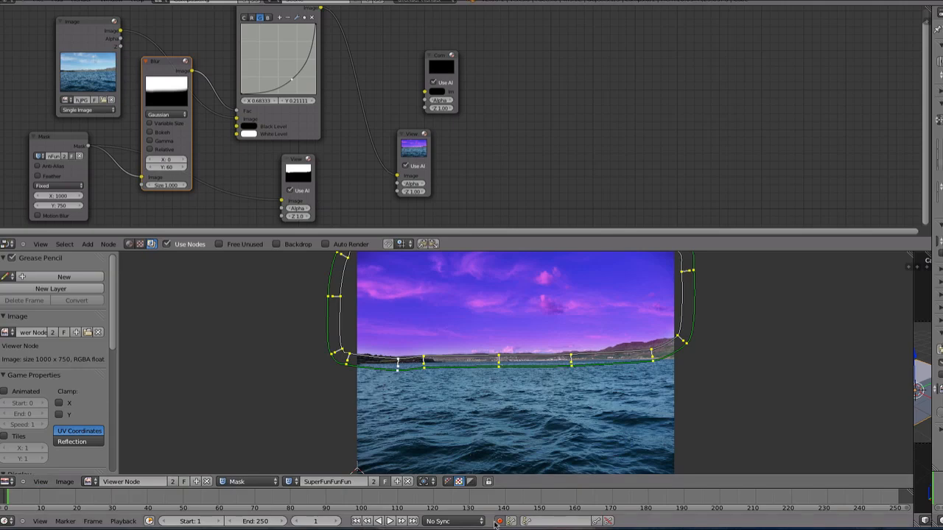
pyautogui.click(14, 498)
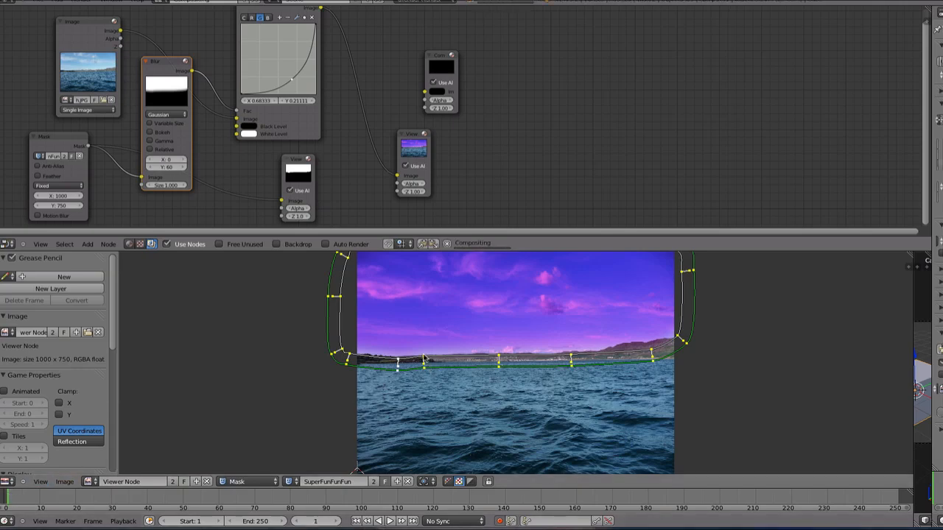
pyautogui.moveTo(335, 298); pyautogui.dragTo(376, 299)
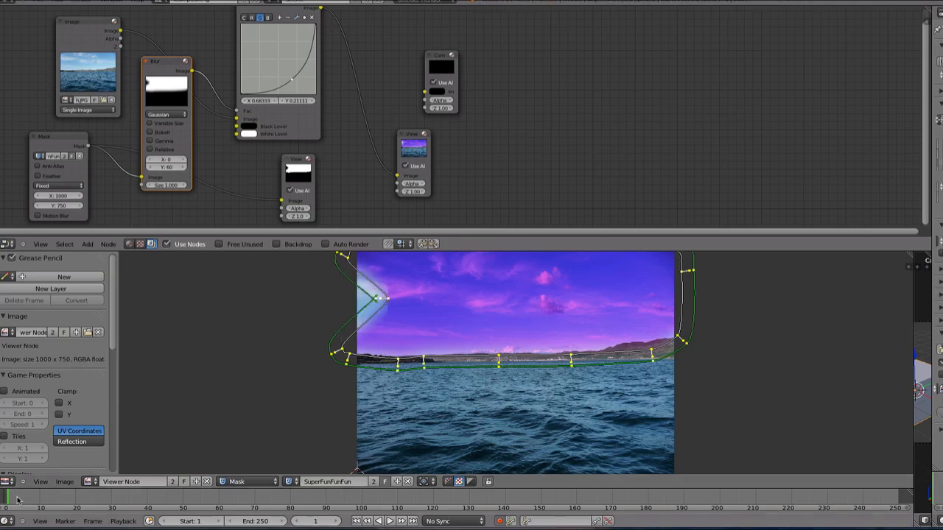
# Step: At frame 27, reshape the mask by lowering the left inward point, raising two horizon points and moving the lower-right corner inward
pyautogui.moveTo(18, 501); pyautogui.dragTo(101, 500)
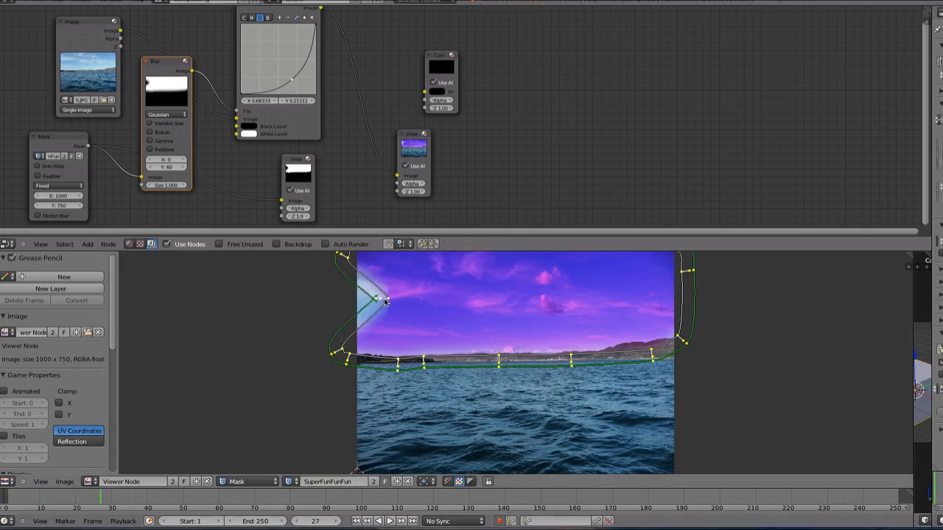
pyautogui.moveTo(384, 301); pyautogui.dragTo(379, 317)
pyautogui.moveTo(424, 357); pyautogui.dragTo(437, 341)
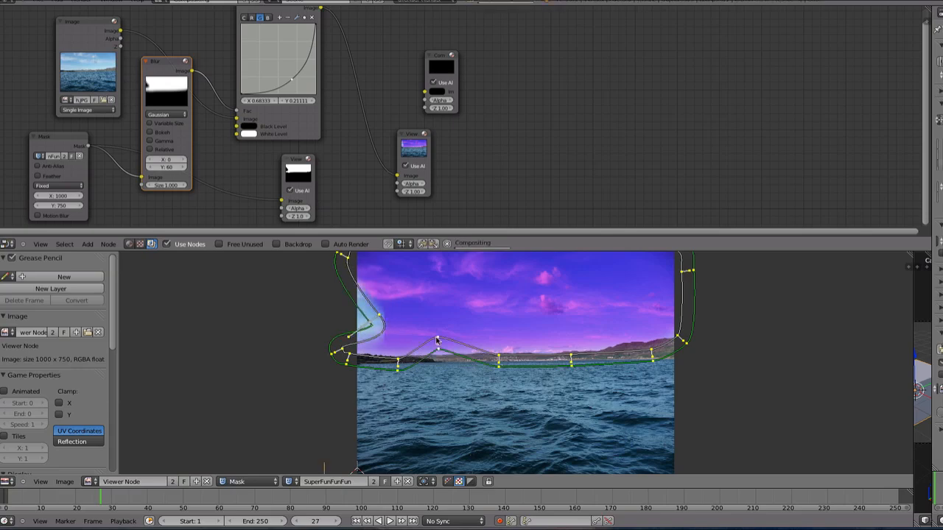
pyautogui.moveTo(499, 356); pyautogui.dragTo(519, 333)
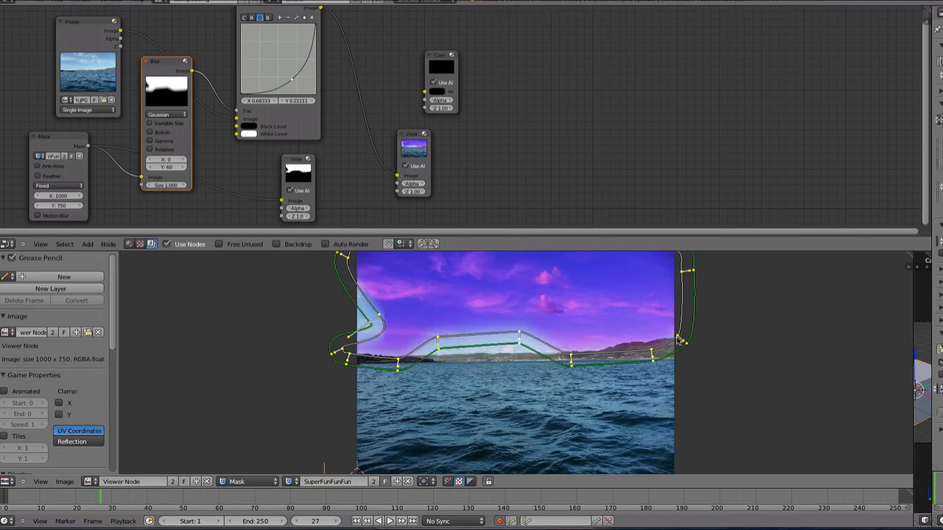
pyautogui.moveTo(679, 340); pyautogui.dragTo(661, 329)
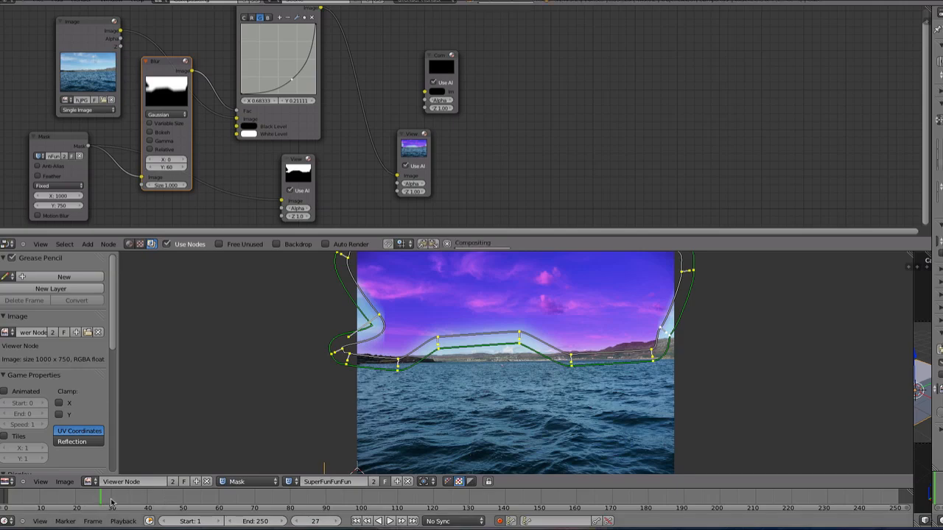
# Step: Scrub the timeline to frames 20 and 40 to check the mask's animated shape
pyautogui.moveTo(129, 501)
pyautogui.mouseDown()
pyautogui.moveTo(1, 503)
pyautogui.moveTo(112, 502)
pyautogui.mouseUp()
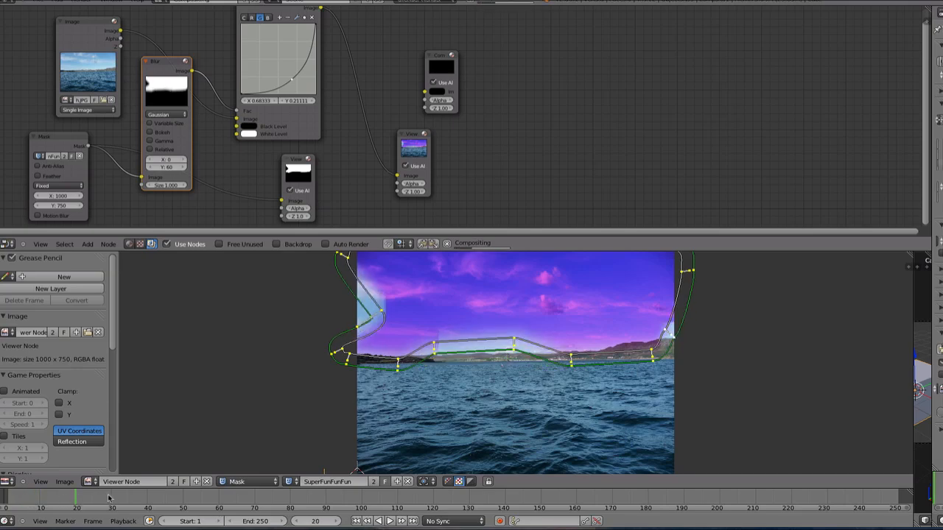
pyautogui.click(147, 502)
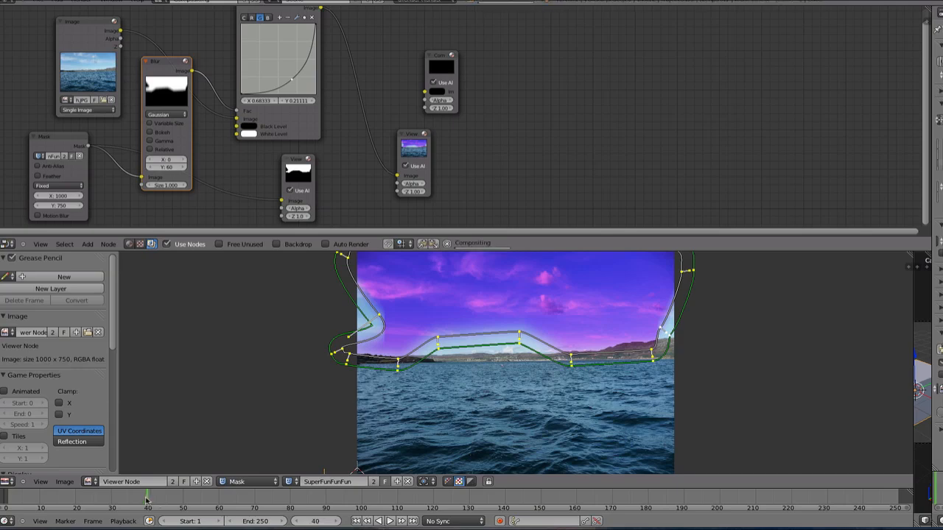